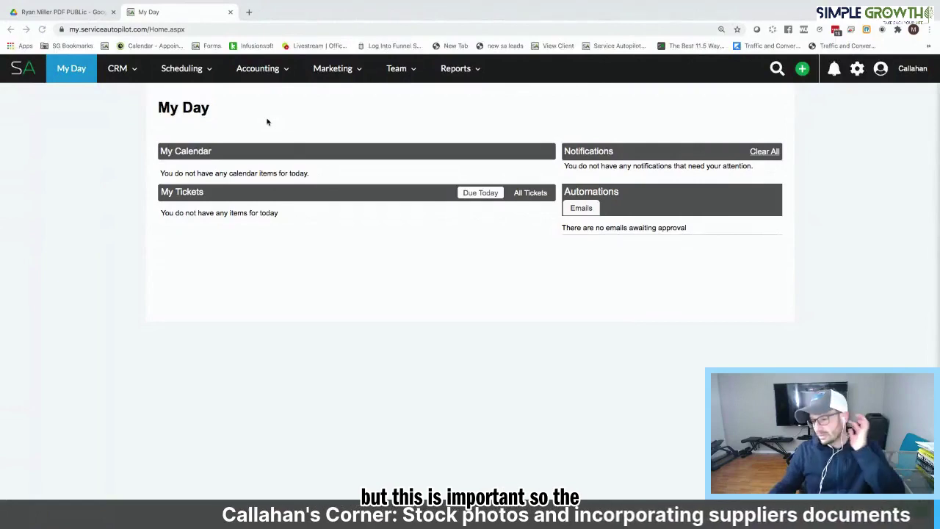
Step: Find Documents with a 'doc' settings search and filter by name for 'simplegrowth'
click(861, 75)
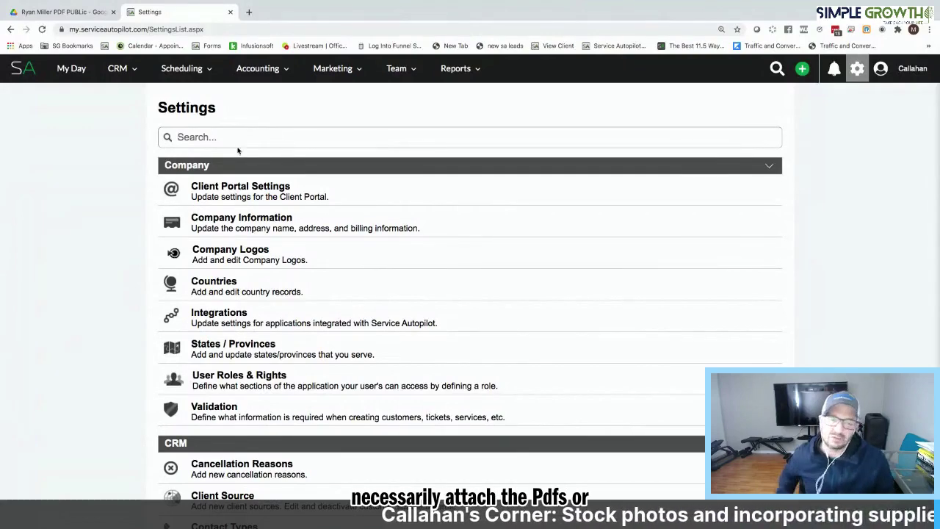
text(doc)
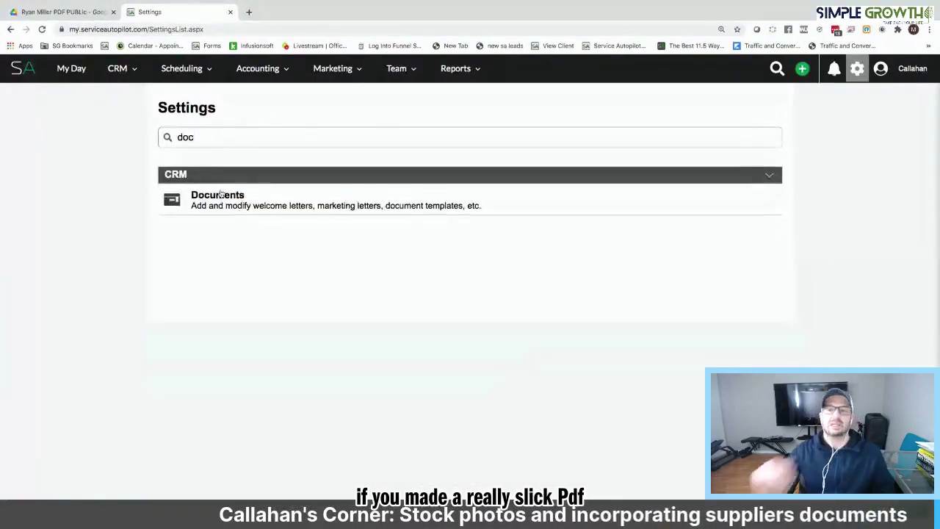
click(221, 194)
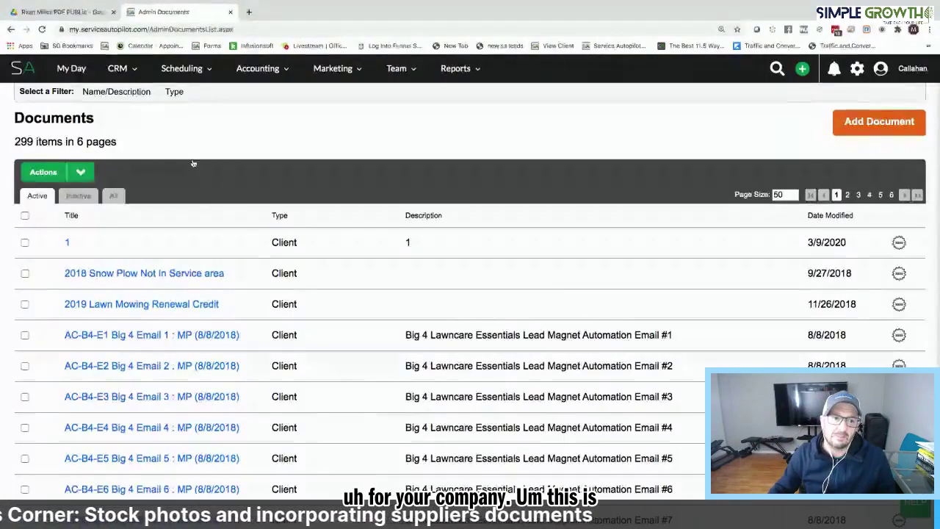
click(121, 94)
click(122, 96)
click(118, 93)
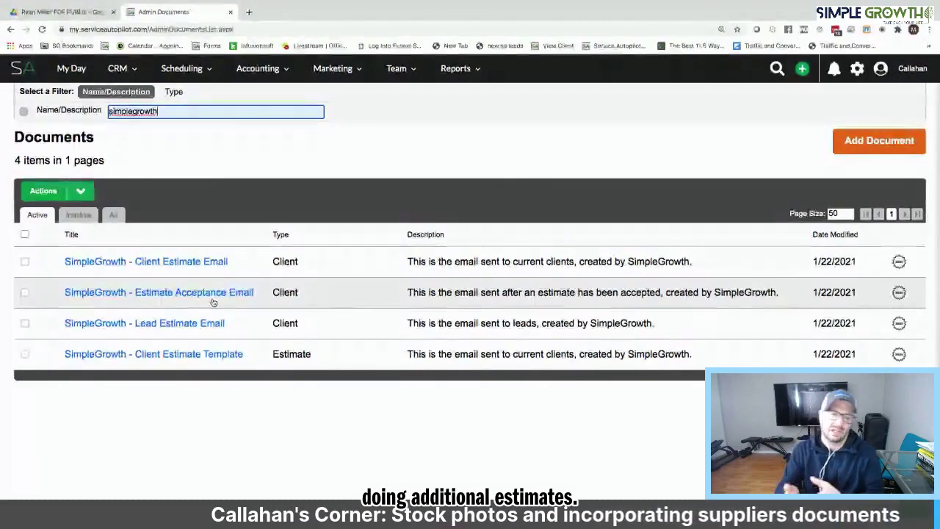
Step: Open 'SimpleGrowth - Client Estimate Template' in the document editor and scroll through it
click(189, 357)
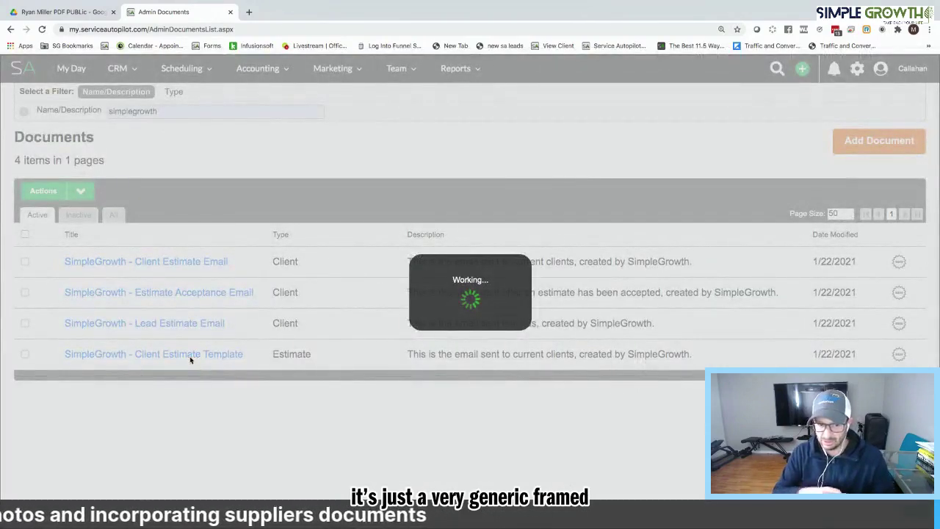
scroll(507, 349, down, 1)
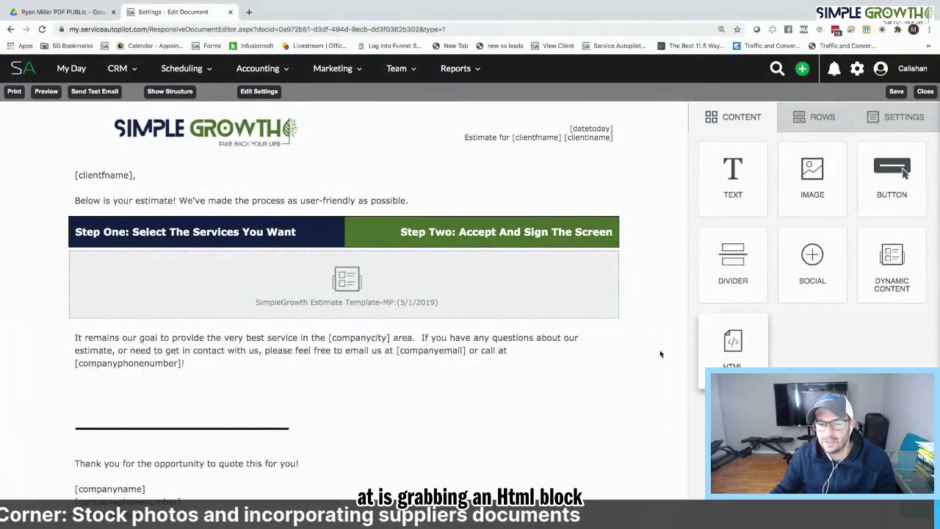
Step: Add an HTML block with a text block above it, typing the 'Feel Free To Preview…' heading
drag(661, 354, 485, 335)
drag(752, 169, 477, 325)
click(258, 336)
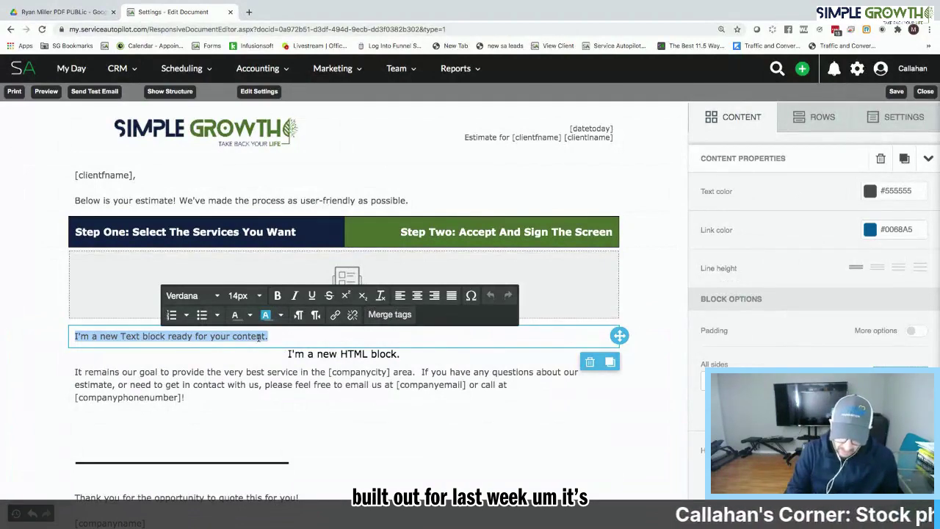
text(Feel Fr)
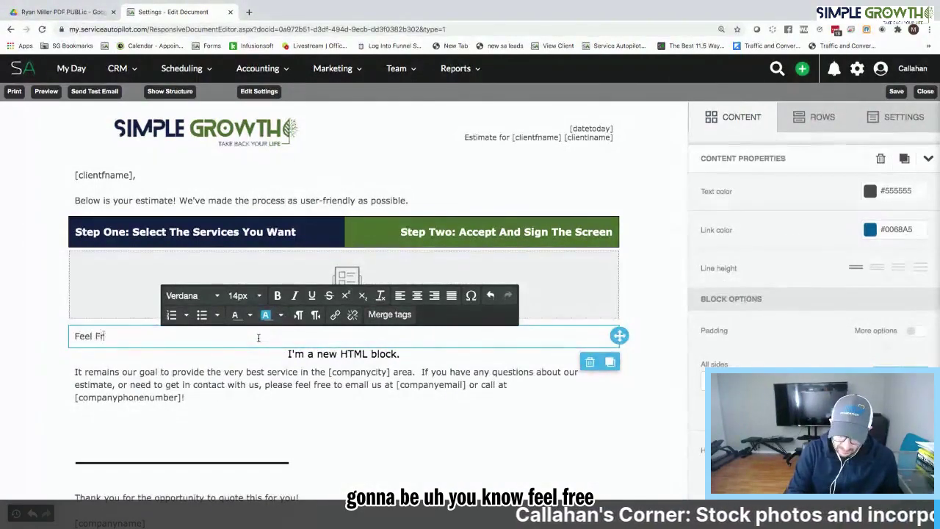
text(ee To Prev)
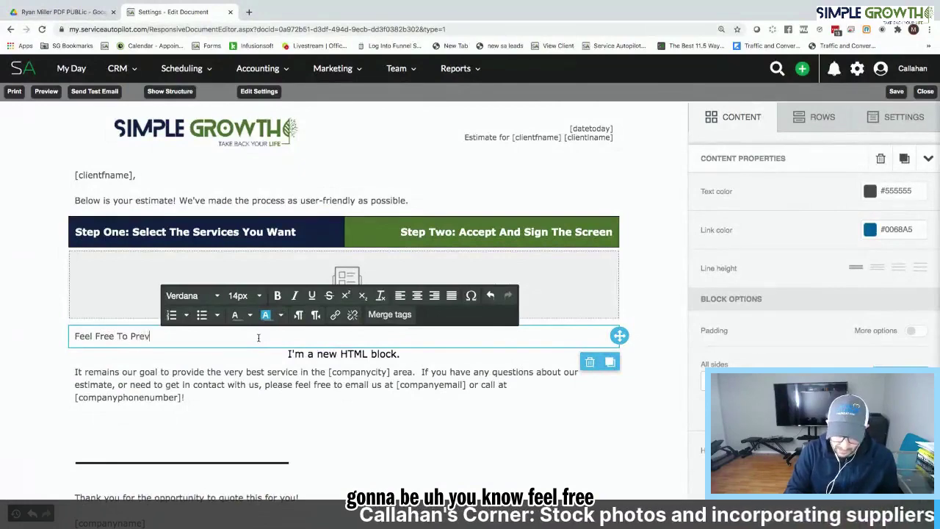
text(iew The pR)
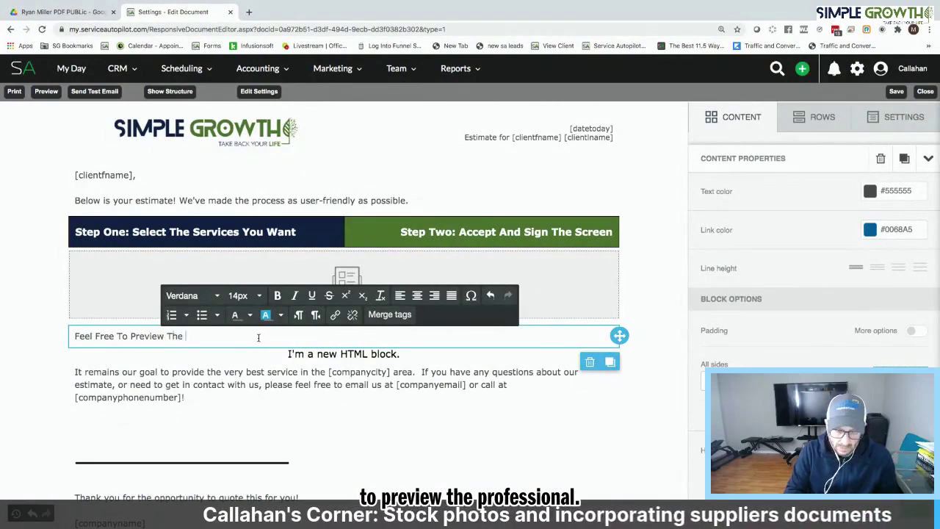
key(BackSpace)
key(BackSpace)
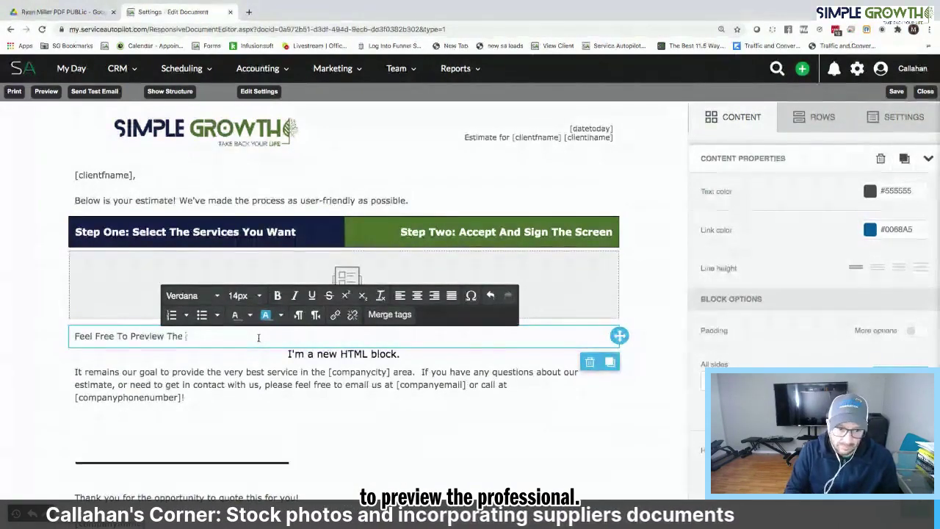
text(Professional)
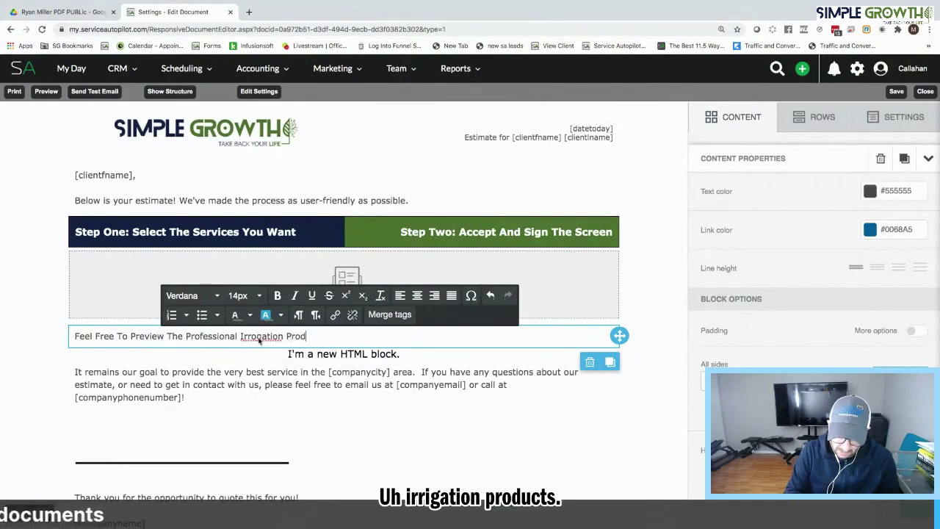
text(Irrogation Prod)
key(BackSpace)
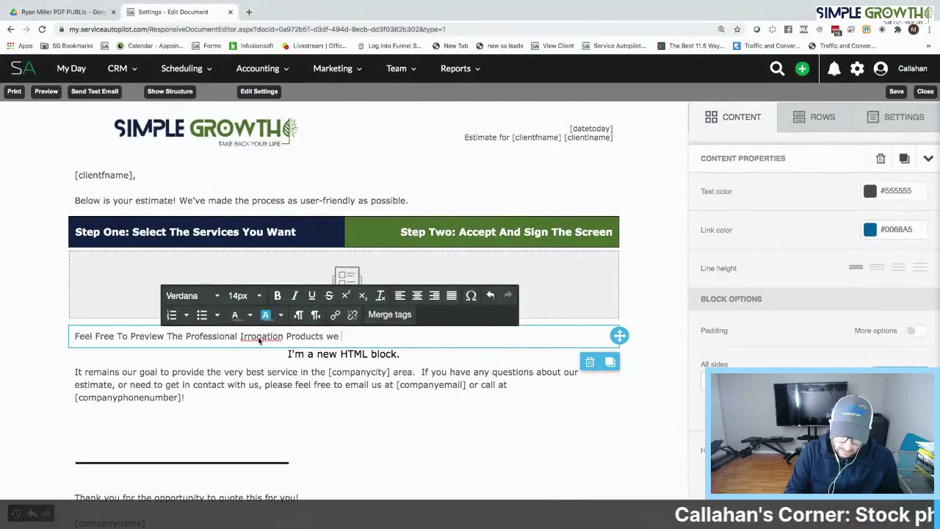
text(e)
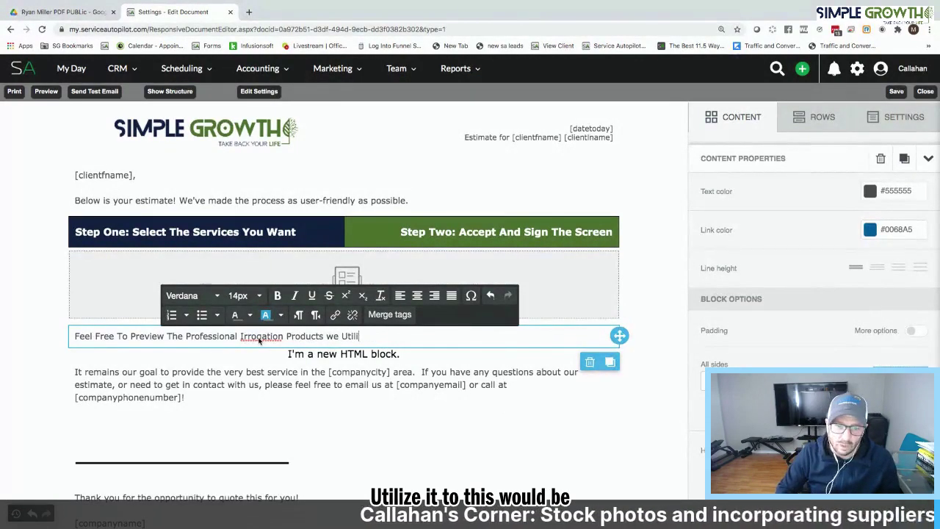
key(BackSpace)
key(BackSpace)
key(BackSpace)
text(ize)
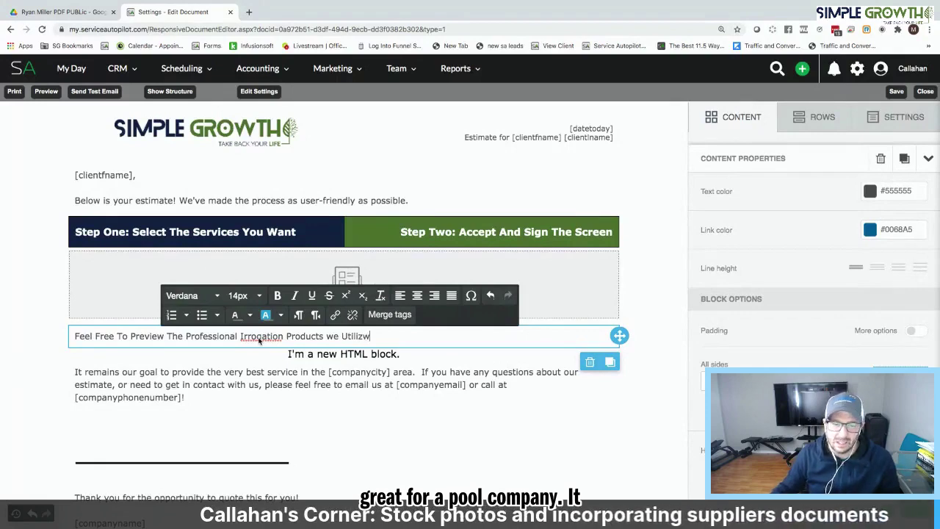
Step: Correct 'Irrogation' to 'Irrigation' and end the heading with 'Utilize:'
right_click(258, 338)
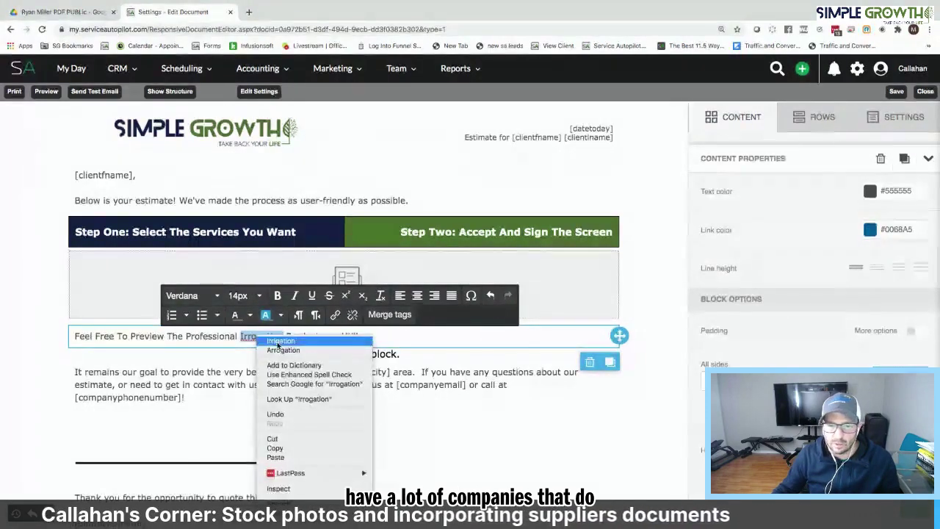
click(280, 341)
click(367, 337)
key(BackSpace)
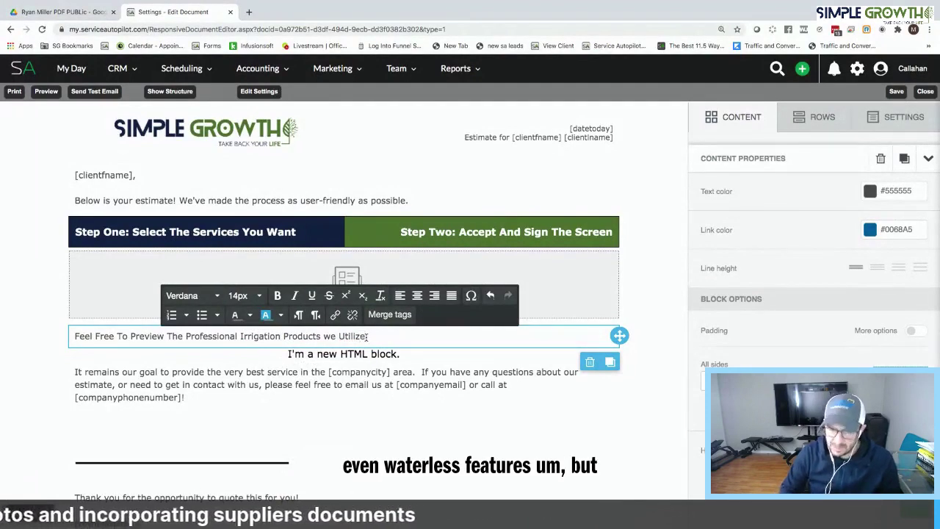
text(e:)
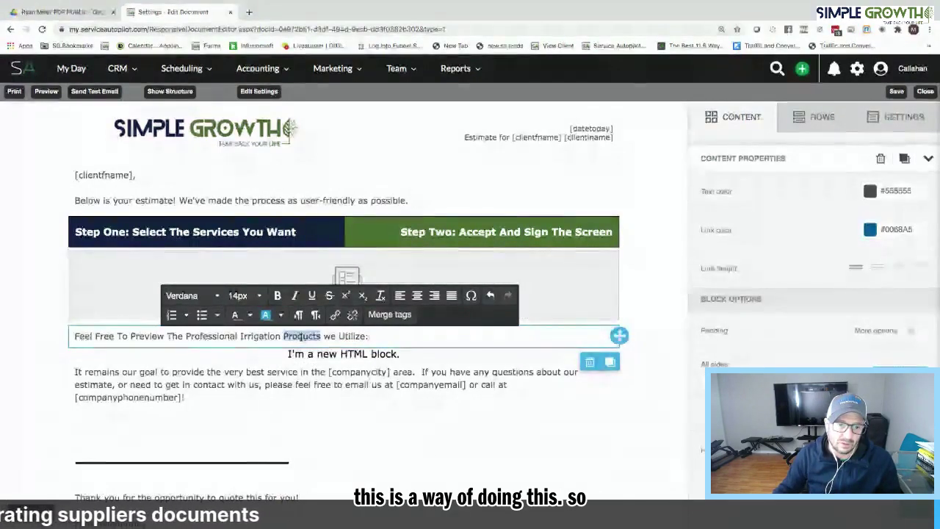
Step: Make the whole heading bold at 17px font size
triple_click(311, 336)
click(277, 297)
click(259, 296)
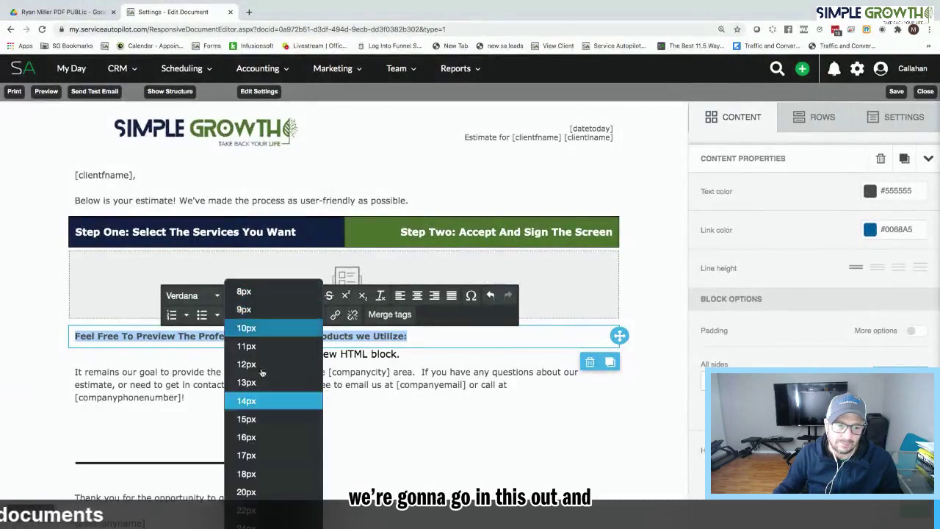
click(262, 455)
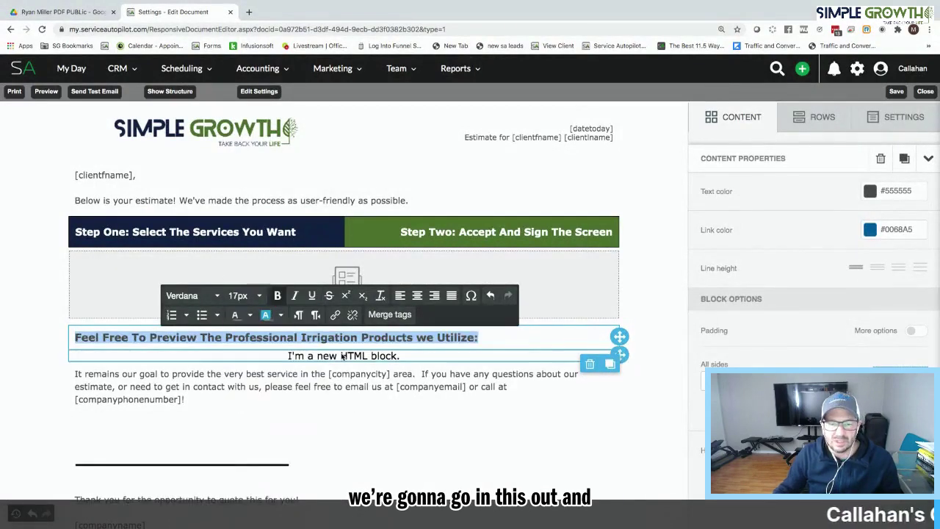
click(342, 356)
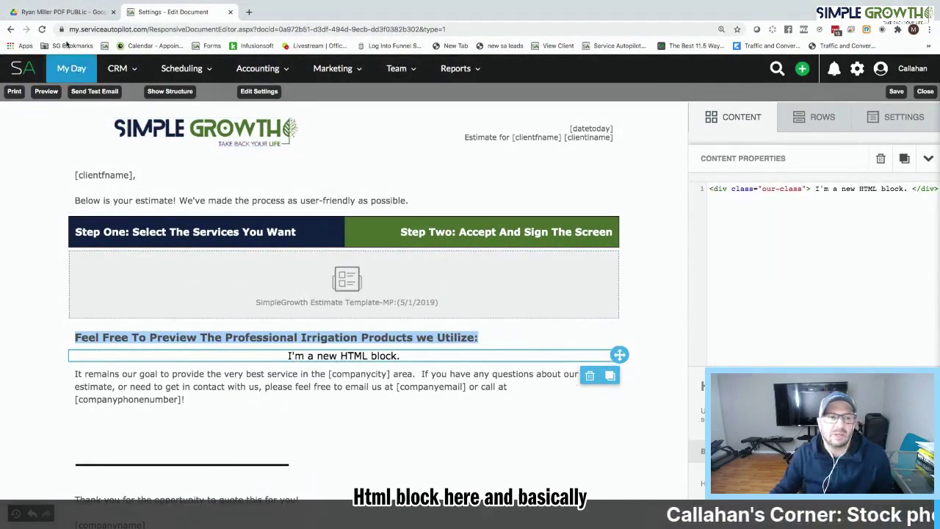
Step: Look over the bro_PRS_LeaveBehind.pdf preview in Drive and show its 'Open with' app list
click(96, 13)
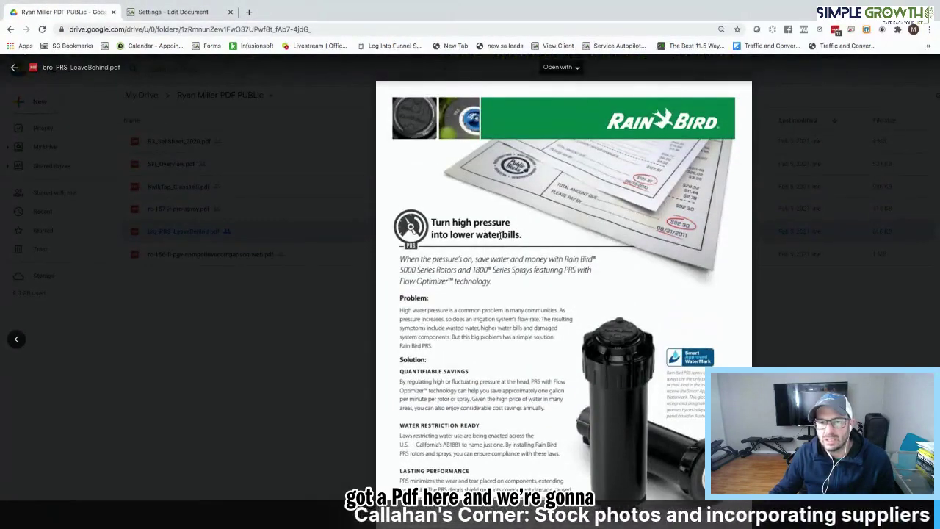
double_click(489, 234)
right_click(625, 237)
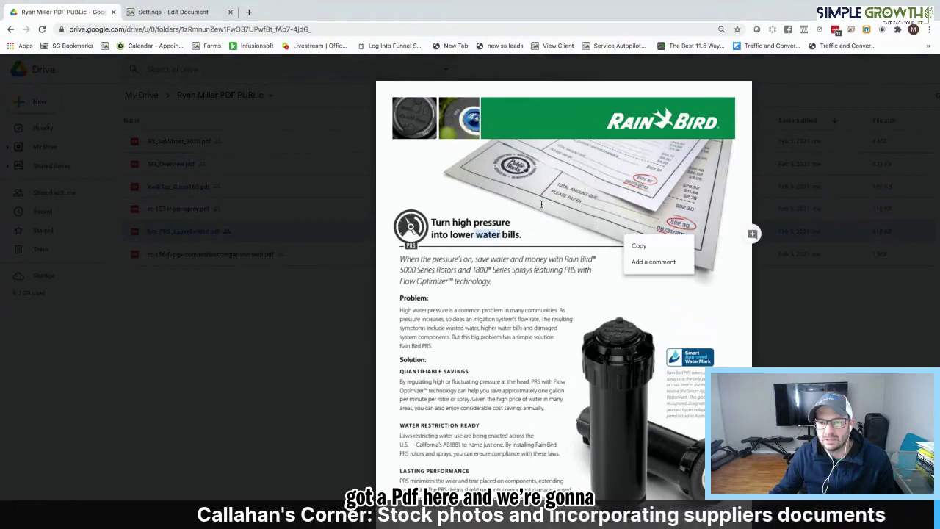
click(588, 206)
scroll(548, 168, down, 8)
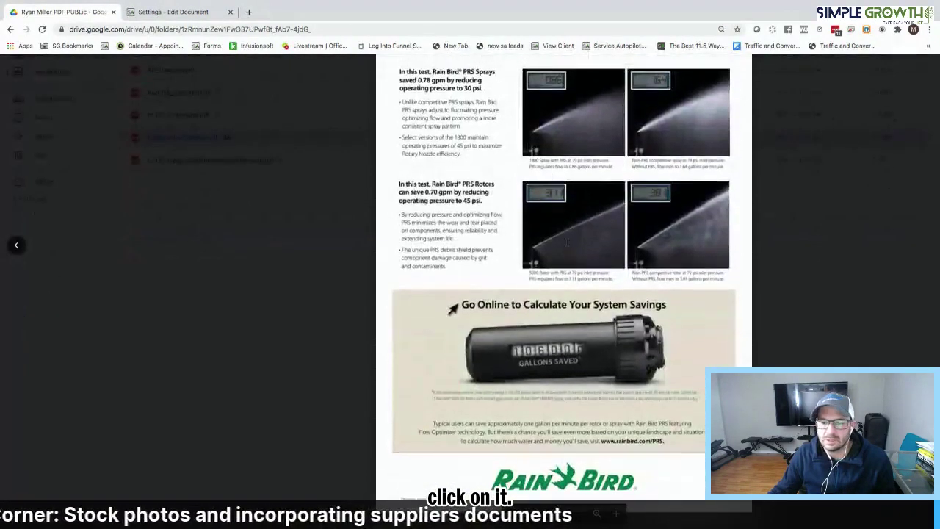
scroll(564, 308, up, 4)
scroll(565, 269, up, 4)
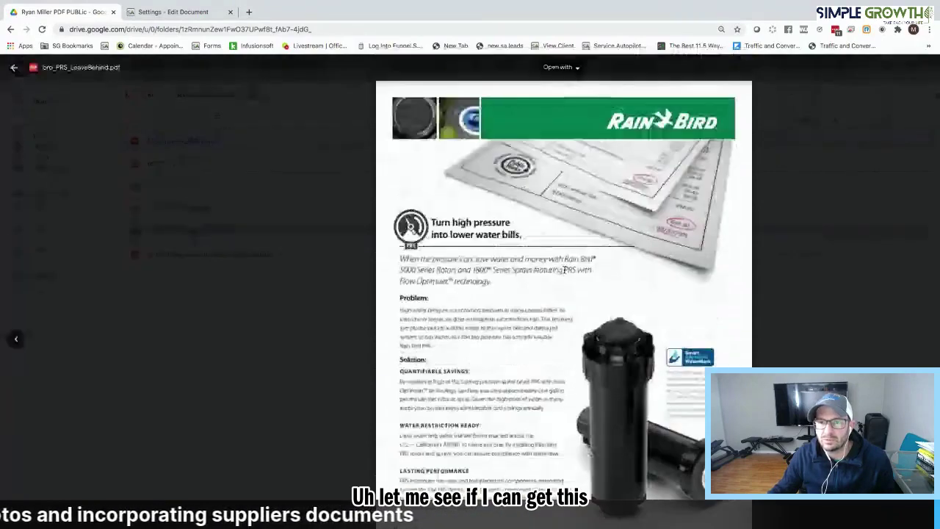
click(569, 68)
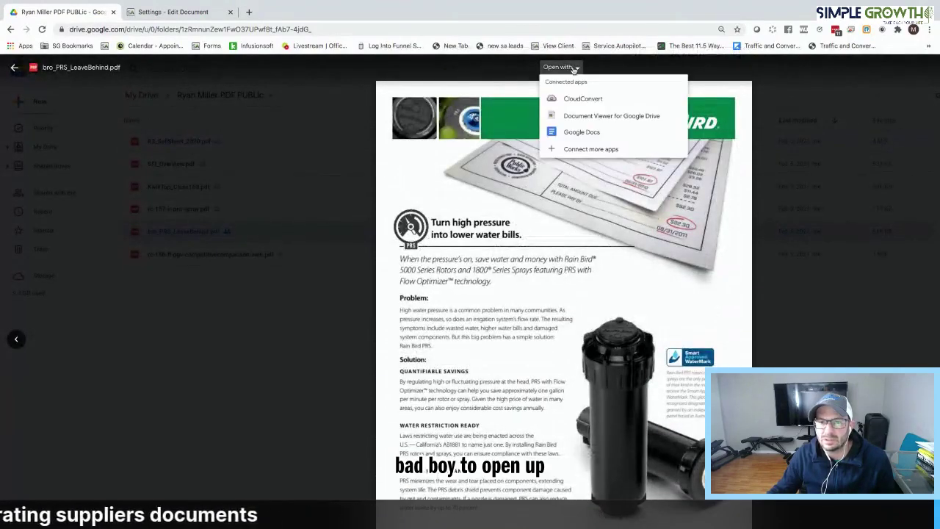
Step: Try opening the brochure in Document Viewer for Google Drive, then return to the Drive preview
click(596, 119)
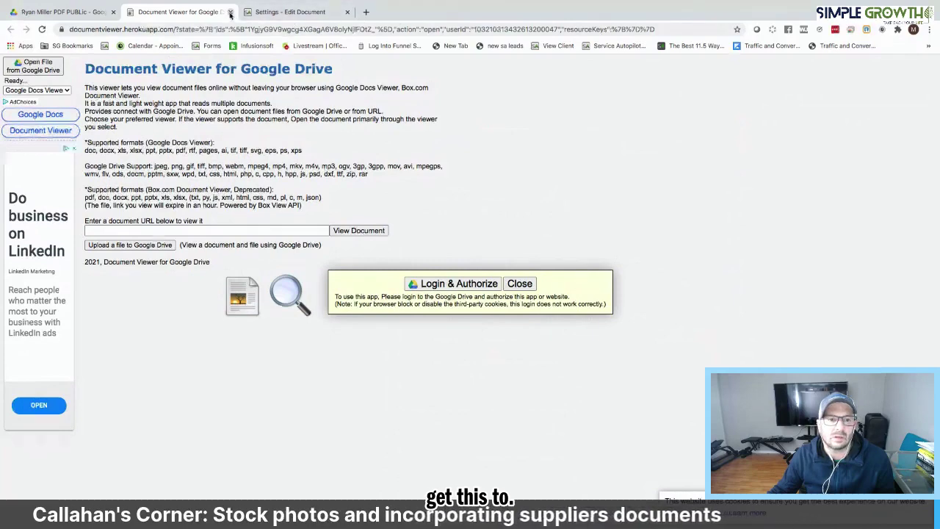
click(230, 12)
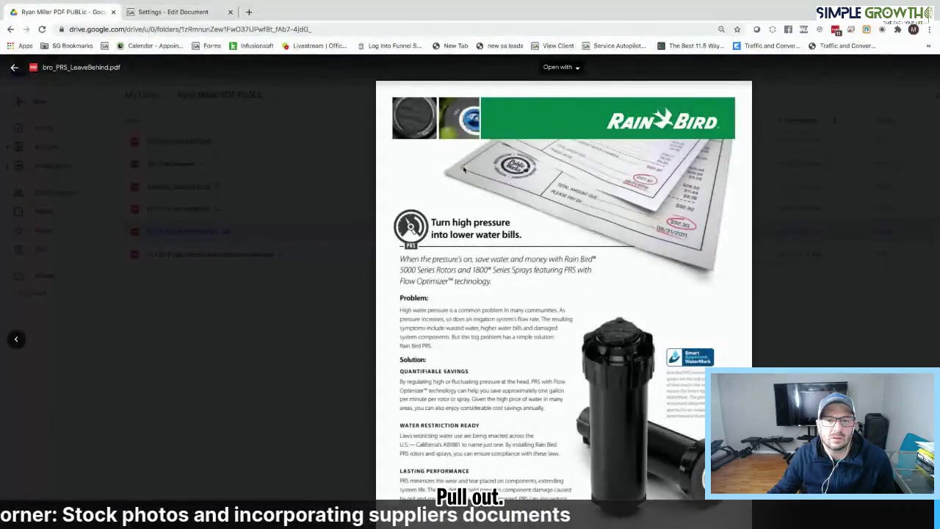
Step: Reopen bro_PRS_LeaveBehind.pdf from the file list and open it with Google Docs
click(14, 67)
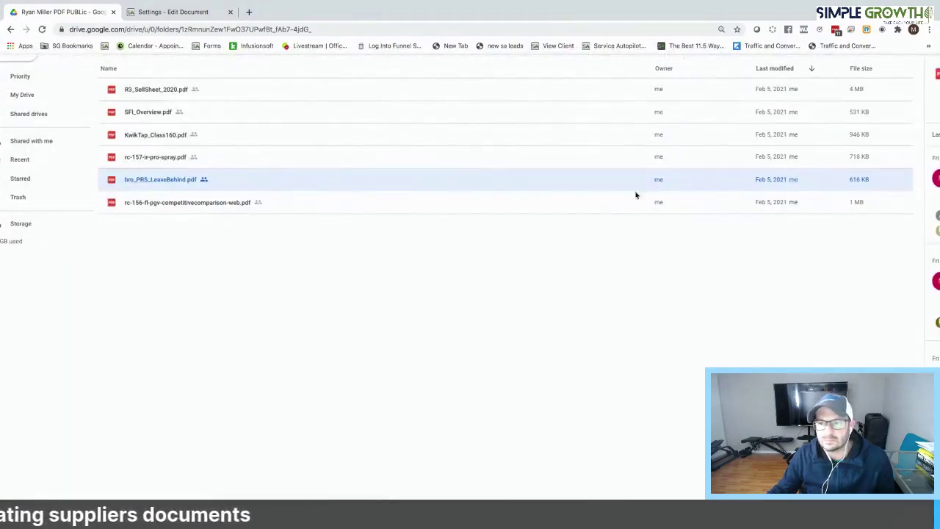
double_click(172, 182)
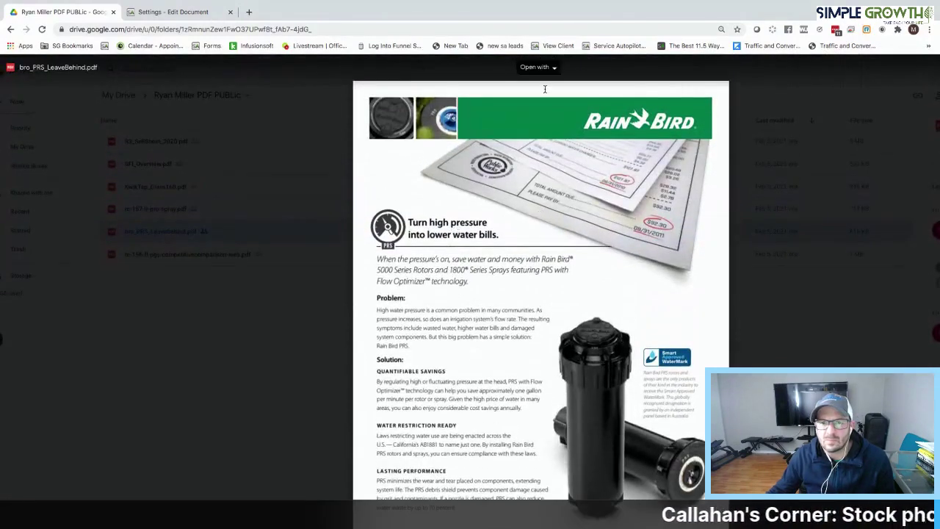
click(552, 68)
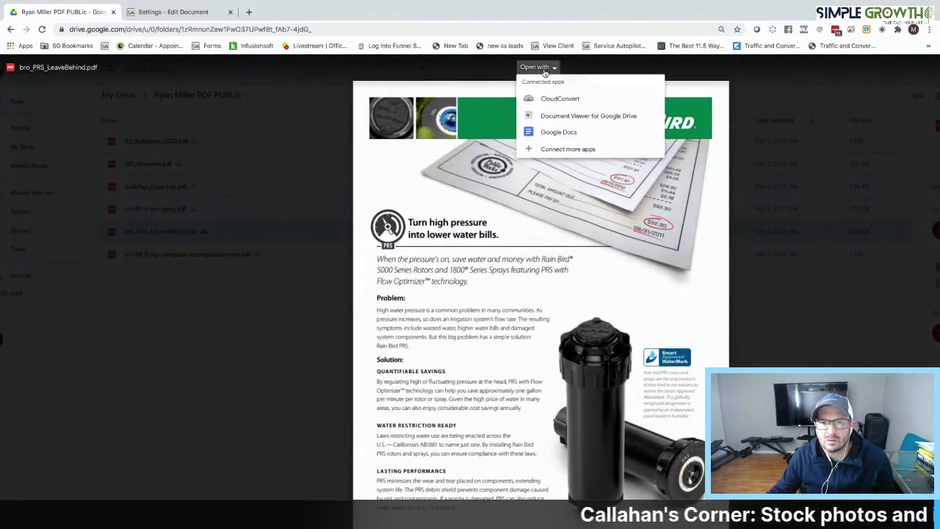
click(570, 134)
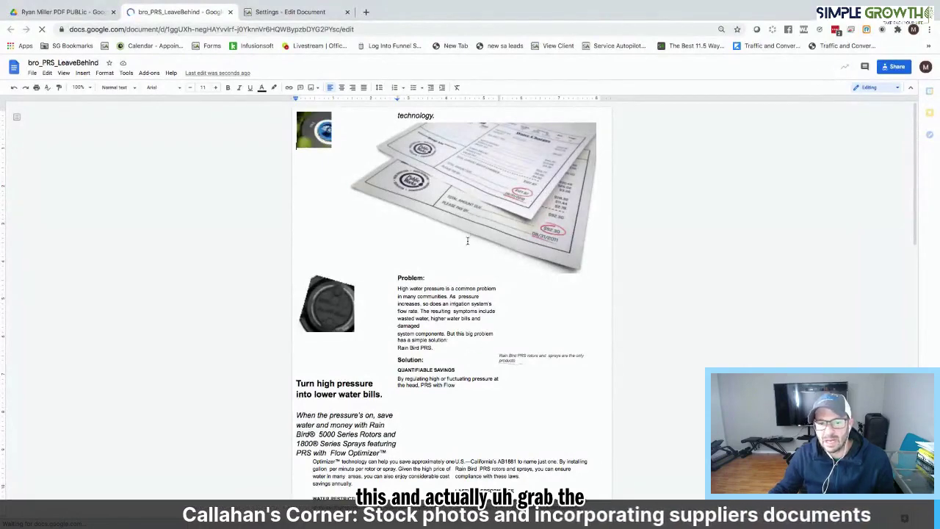
Step: Download the converted brochure as Rich Text Format (.rtf) and open the downloaded copy
scroll(455, 338, down, 3)
scroll(455, 338, down, 10)
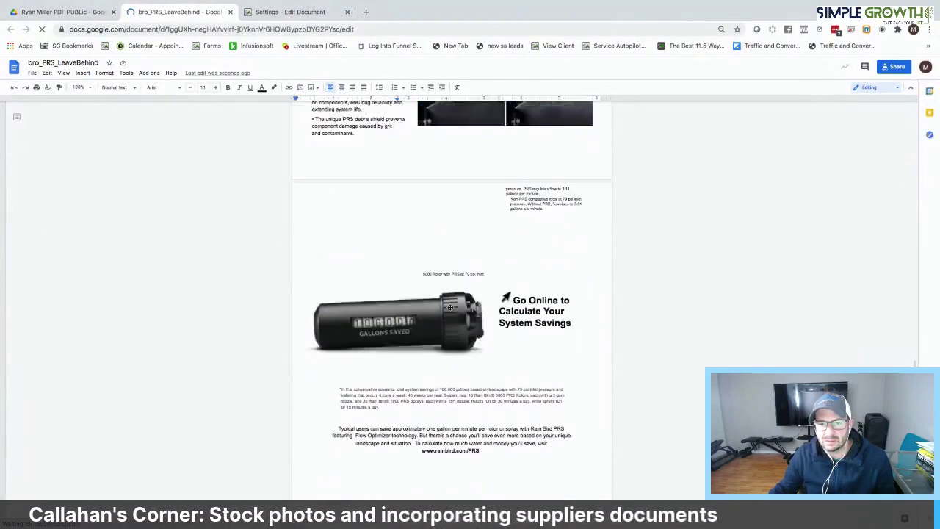
scroll(54, 183, up, 10)
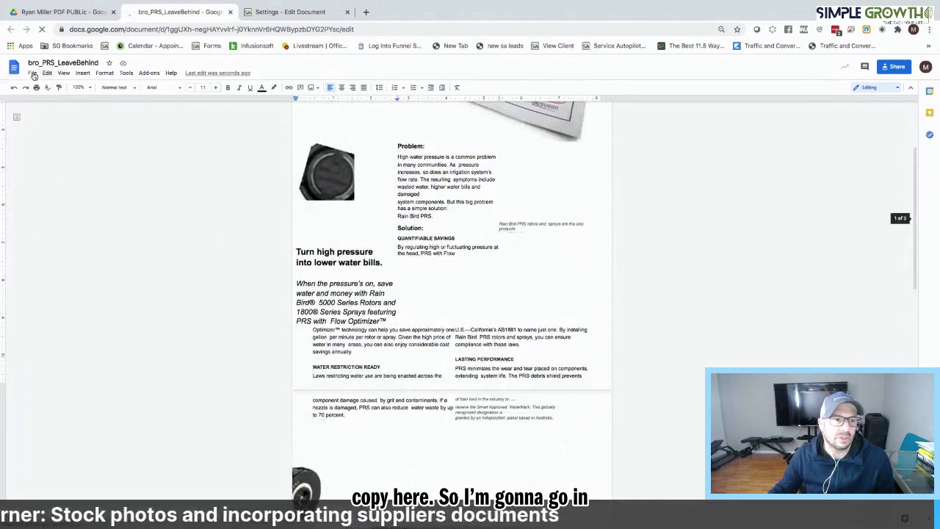
click(32, 73)
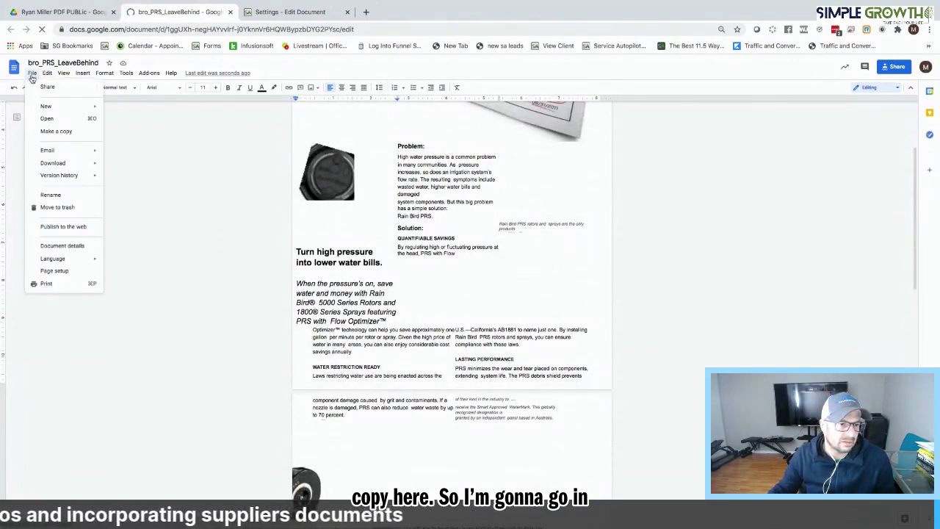
mouse_move(69, 152)
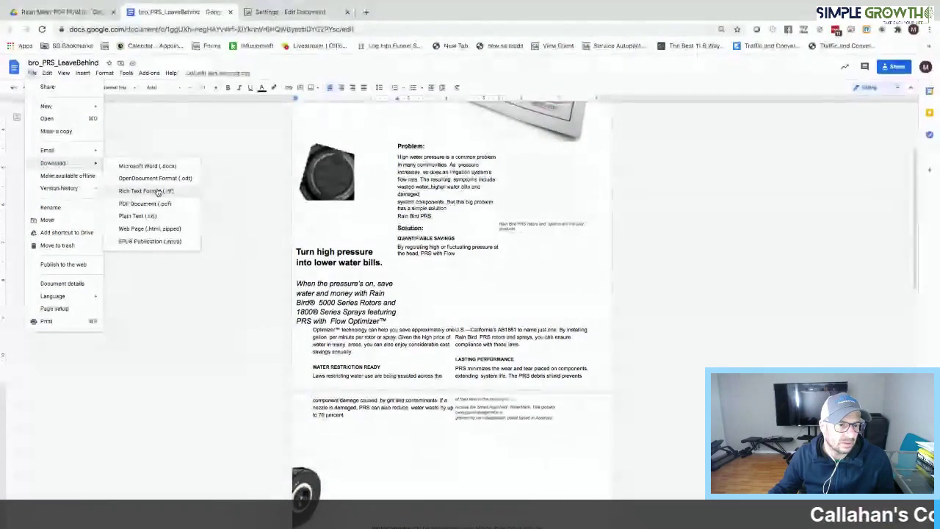
click(157, 192)
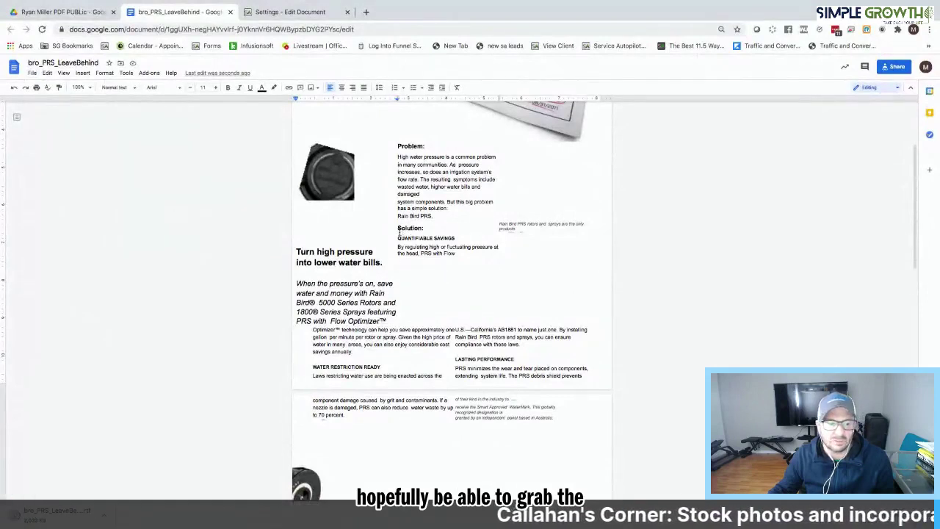
click(66, 515)
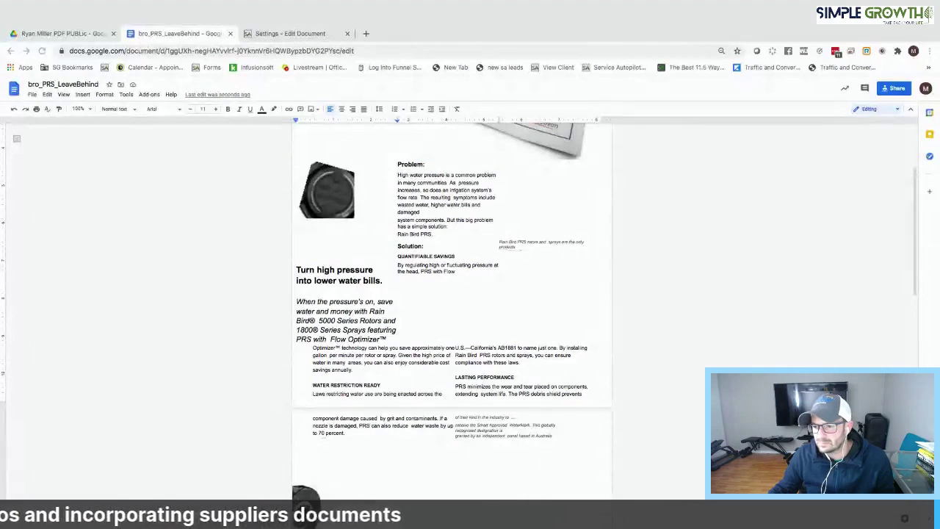
right_click(419, 246)
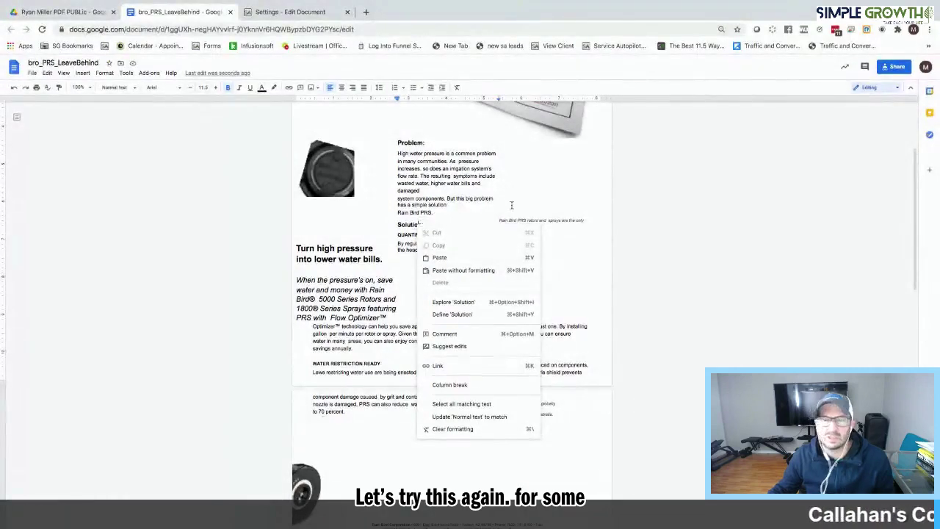
Step: Publish the brochure to the web using the Embed option and select its iframe code
click(32, 74)
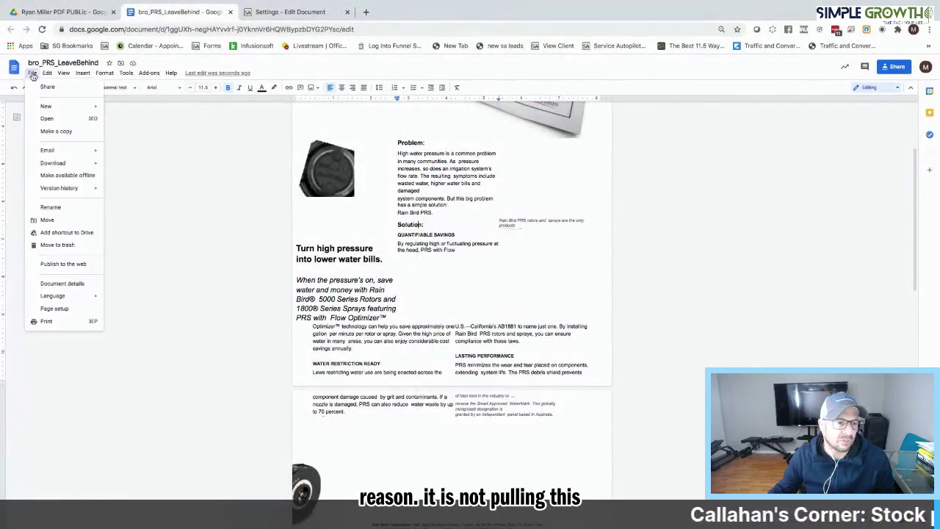
click(63, 264)
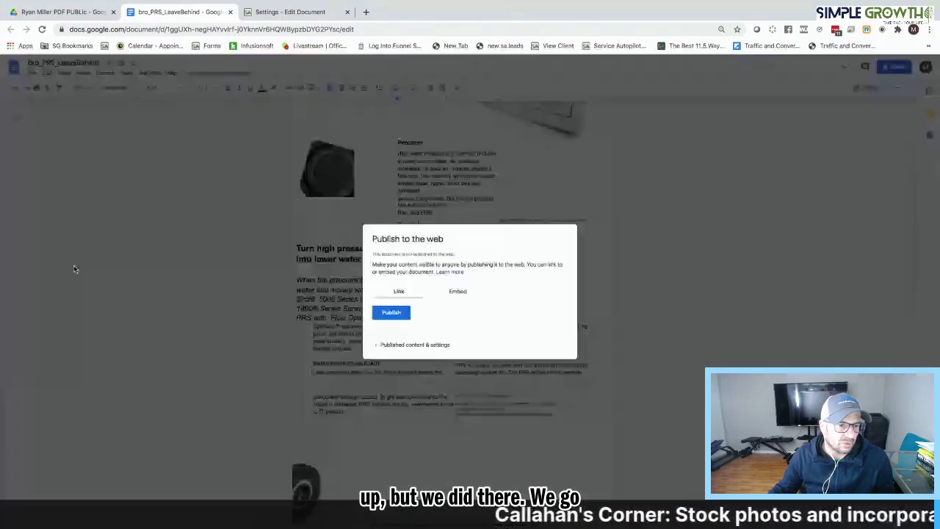
click(457, 292)
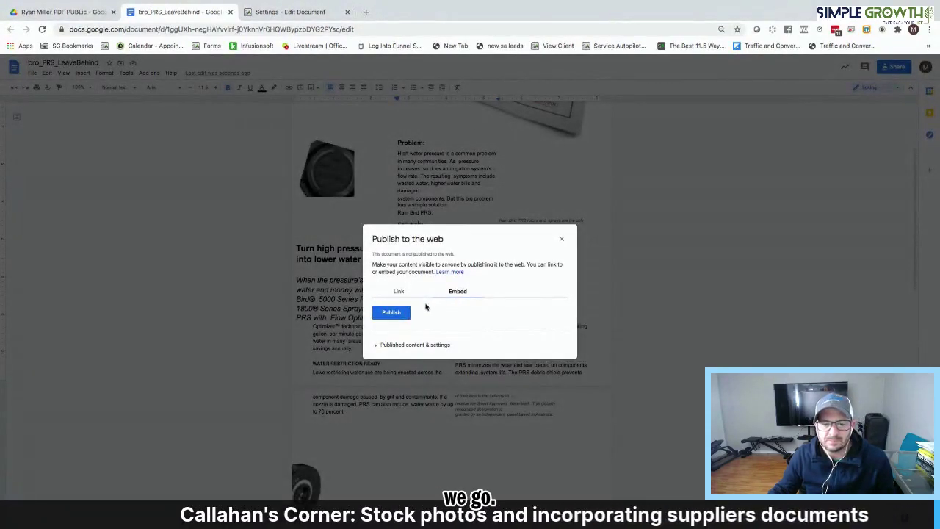
click(391, 312)
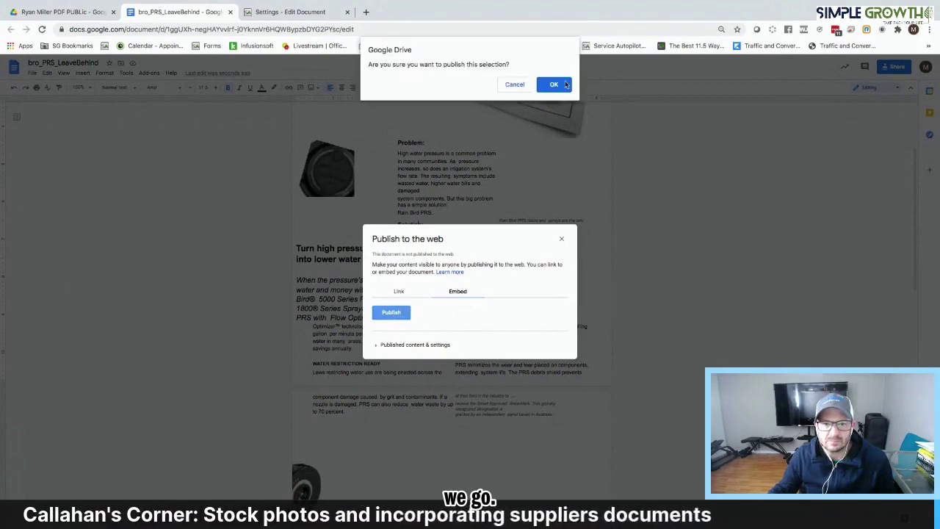
key(Return)
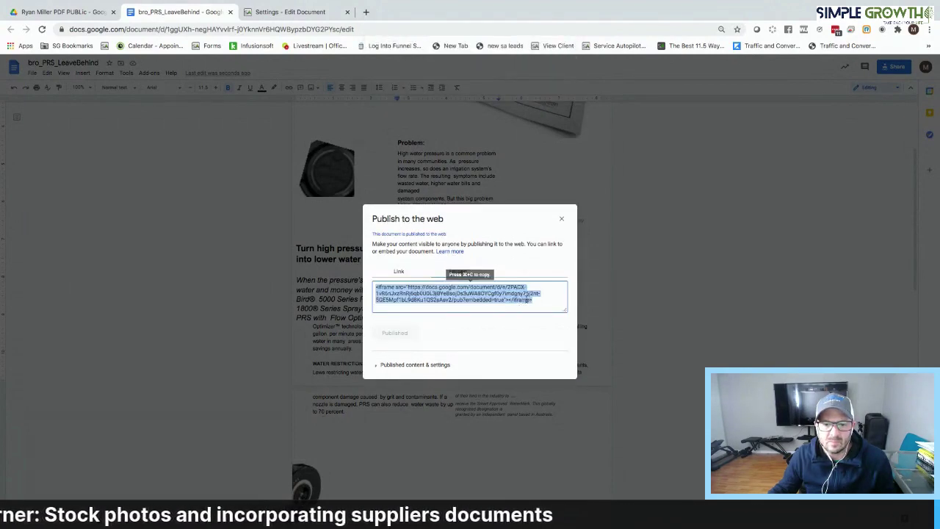
click(461, 272)
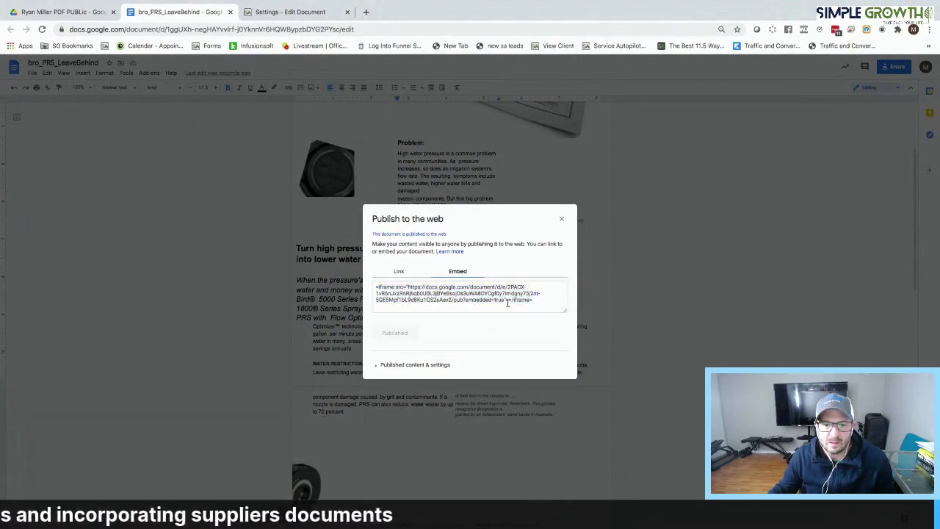
click(542, 299)
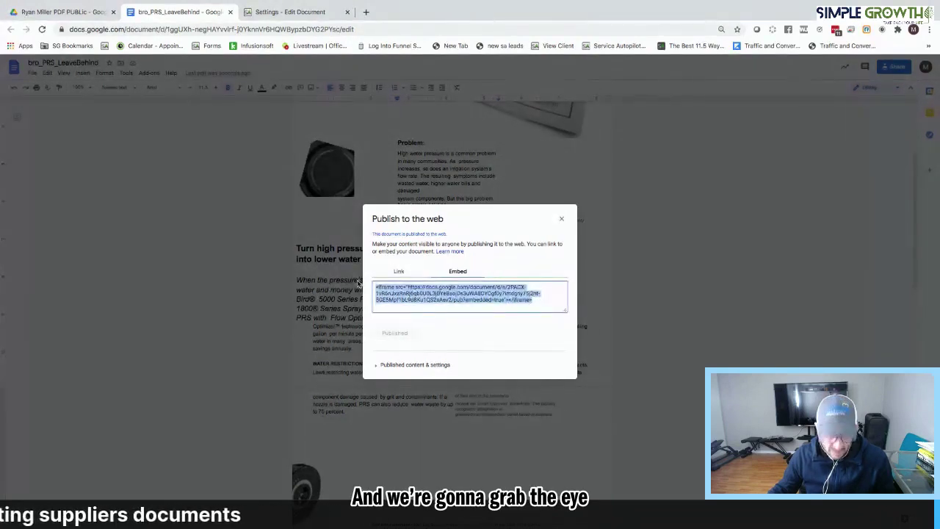
Step: Paste the brochure iframe embed code into the estimate template's HTML block
click(302, 13)
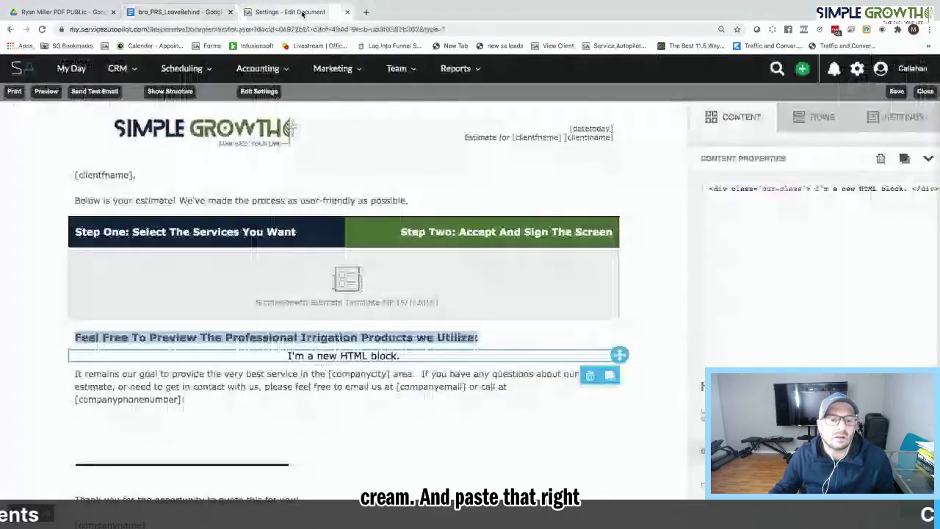
click(747, 186)
key(super+a)
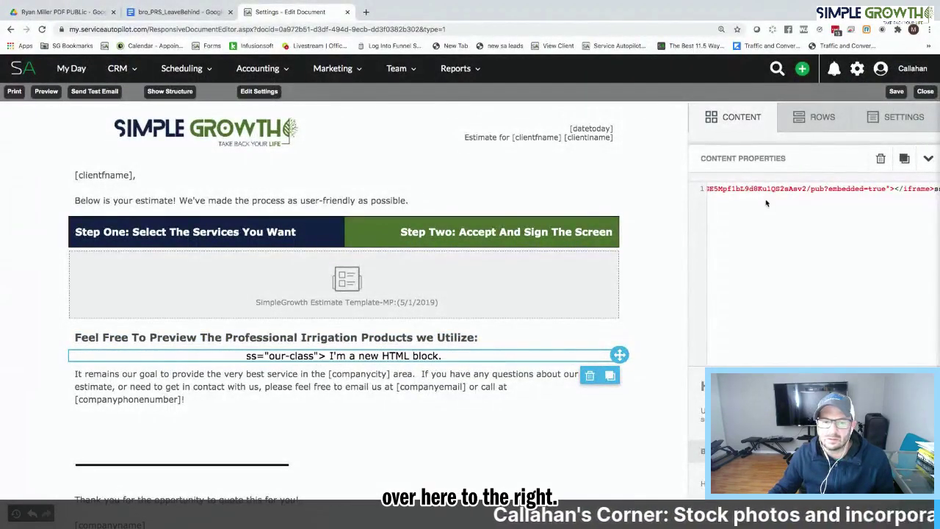
scroll(518, 298, down, 3)
scroll(424, 355, up, 3)
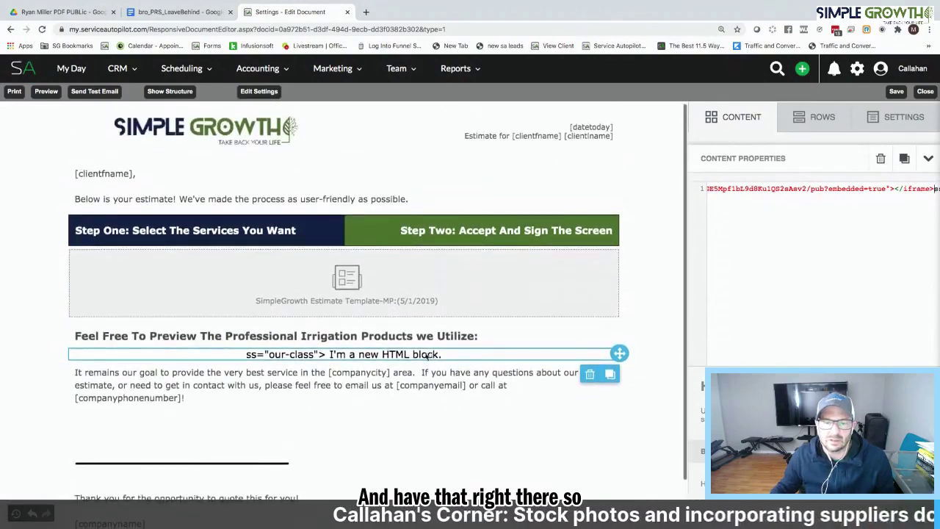
scroll(816, 216, left, 10)
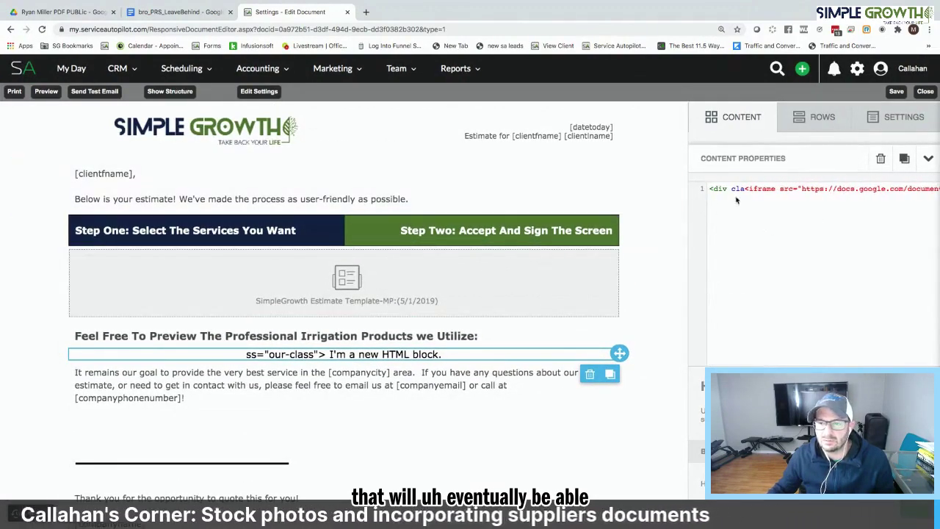
Step: Delete the leftover '<div' placeholder code ahead of the iframe and check the result
drag(726, 189, 698, 189)
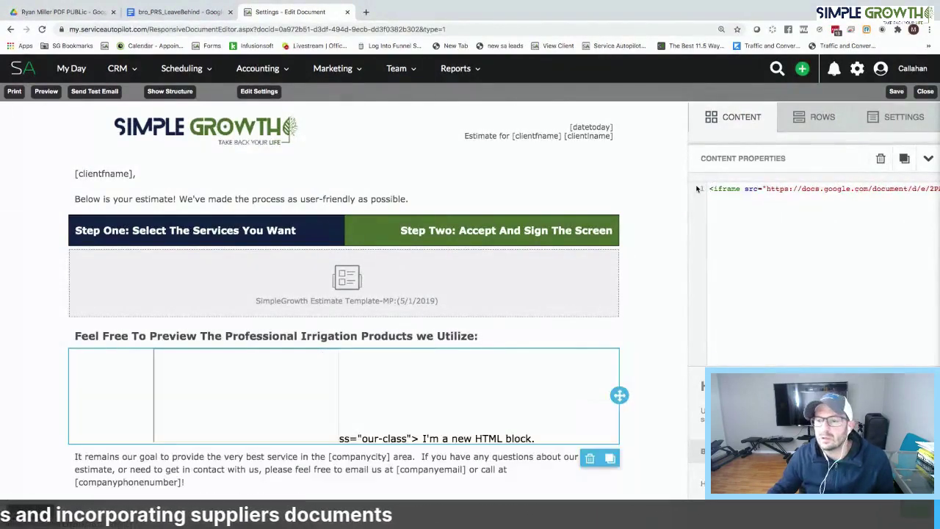
scroll(717, 194, right, 3)
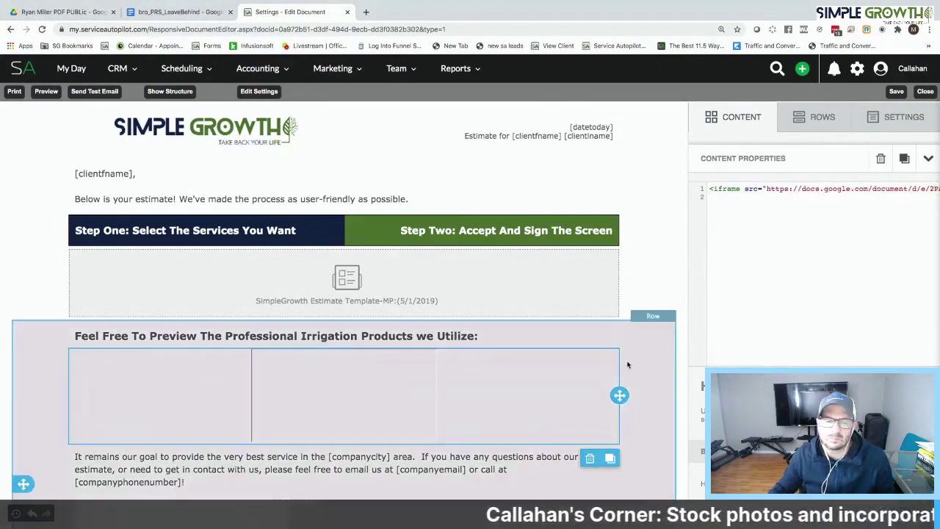
scroll(523, 378, down, 1)
scroll(401, 355, down, 5)
scroll(401, 355, down, 10)
scroll(401, 355, down, 5)
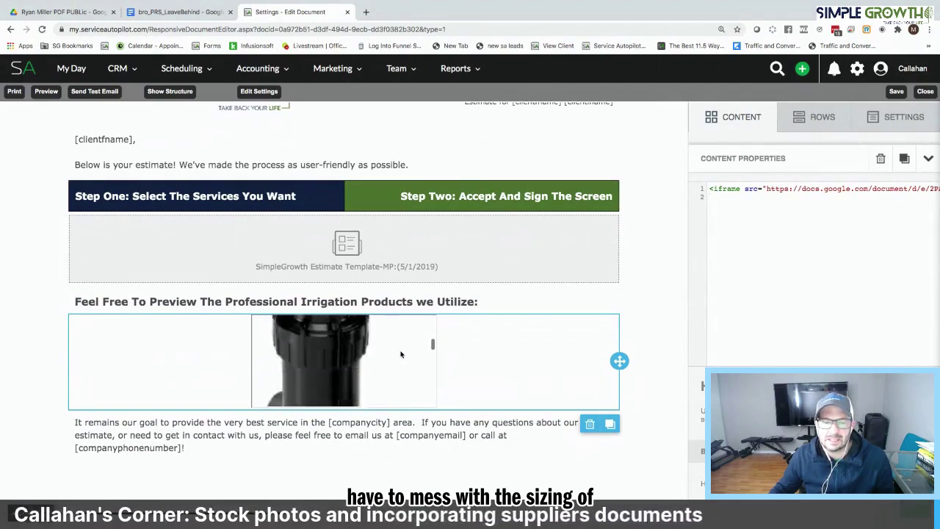
scroll(762, 190, right, 10)
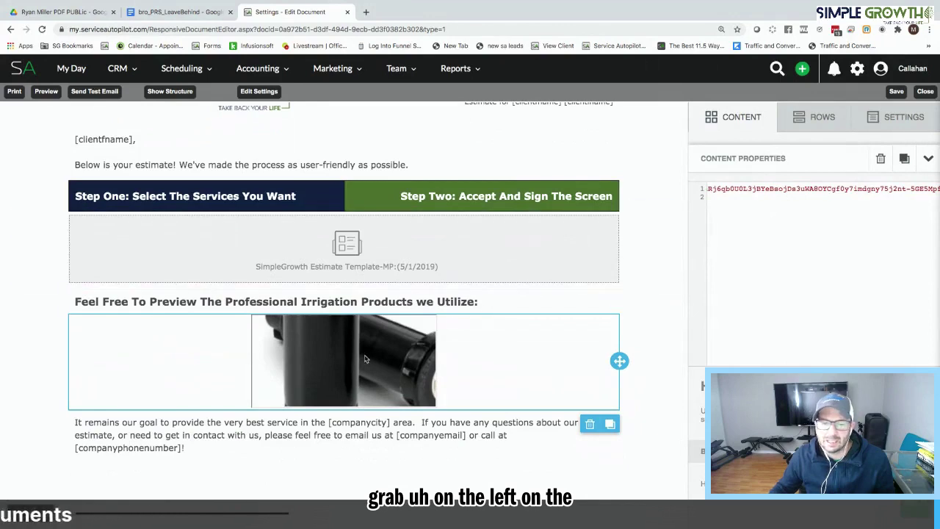
scroll(365, 359, up, 5)
Step: Add a two-column row and move the brochure block into its left column
click(822, 119)
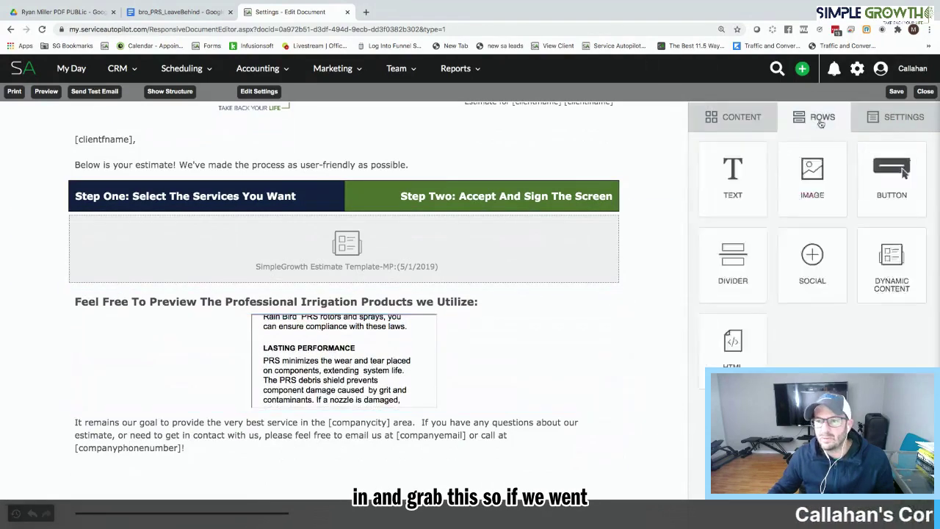
scroll(783, 330, down, 1)
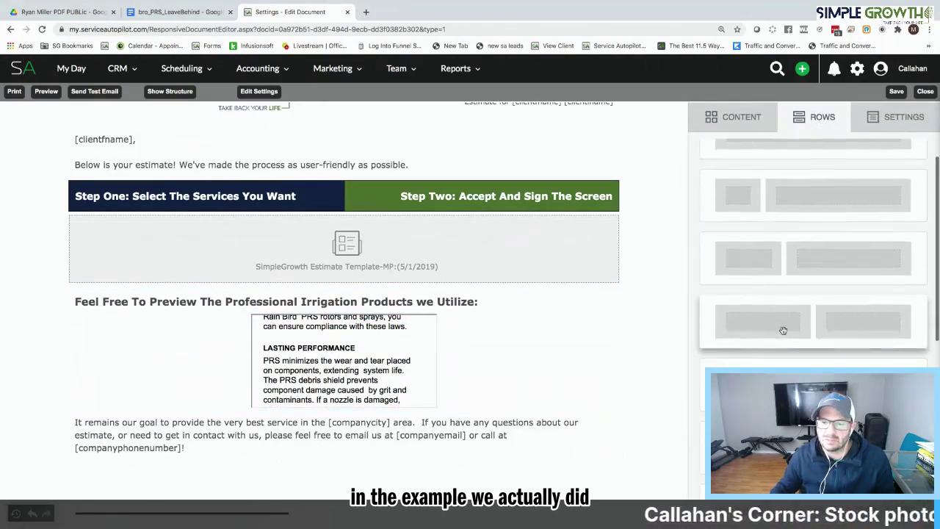
drag(776, 331, 383, 318)
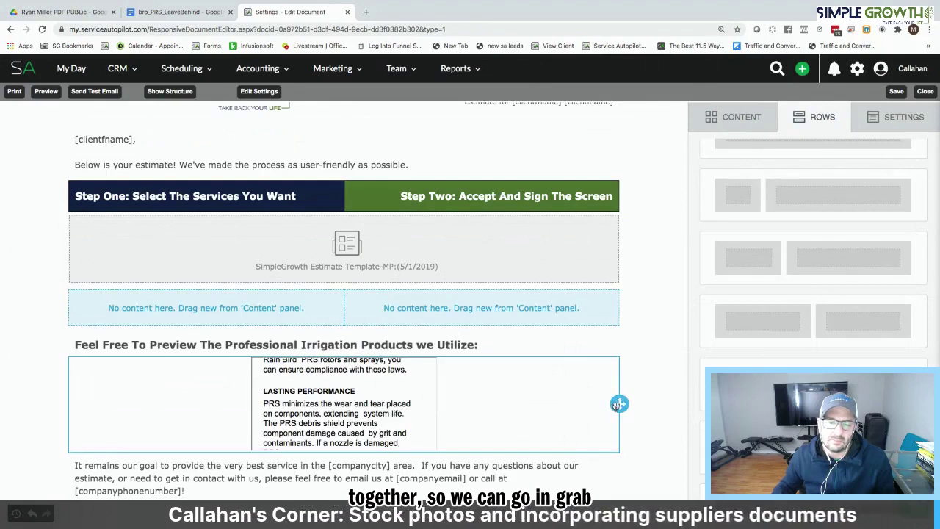
drag(619, 403, 315, 315)
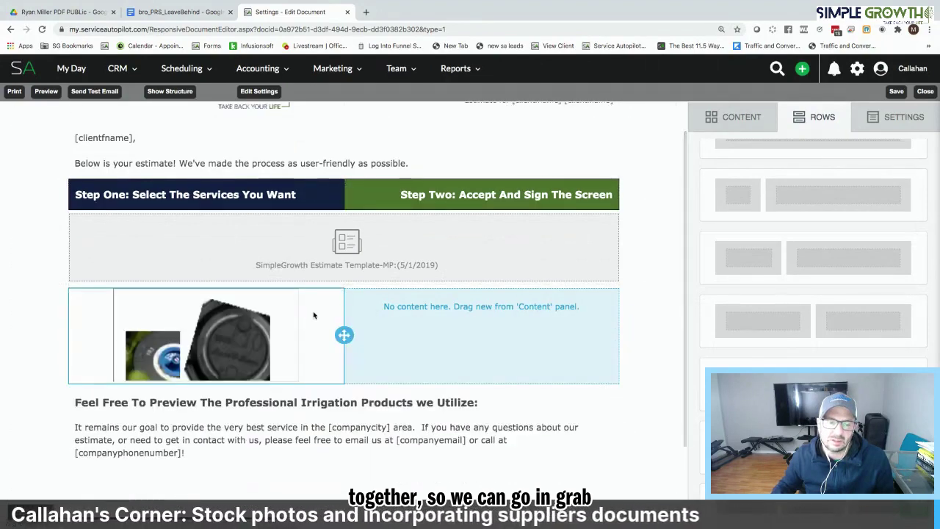
Step: Move the 'Feel Free' heading above the brochure row
scroll(313, 315, down, 1)
scroll(313, 315, down, 1)
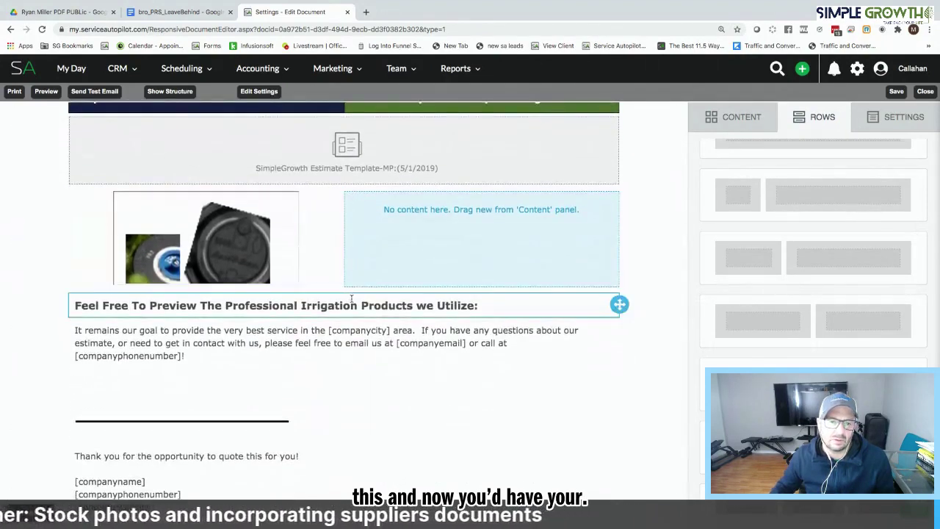
drag(619, 304, 481, 197)
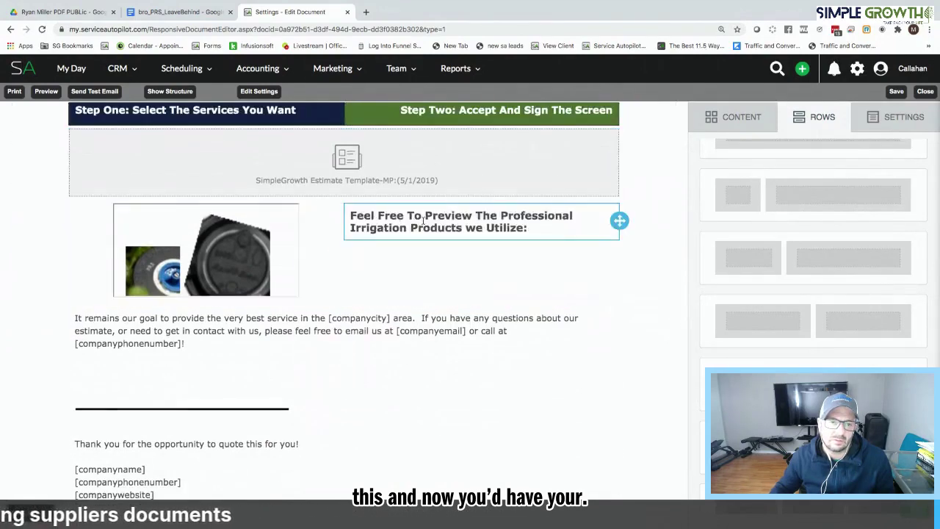
drag(620, 219, 528, 196)
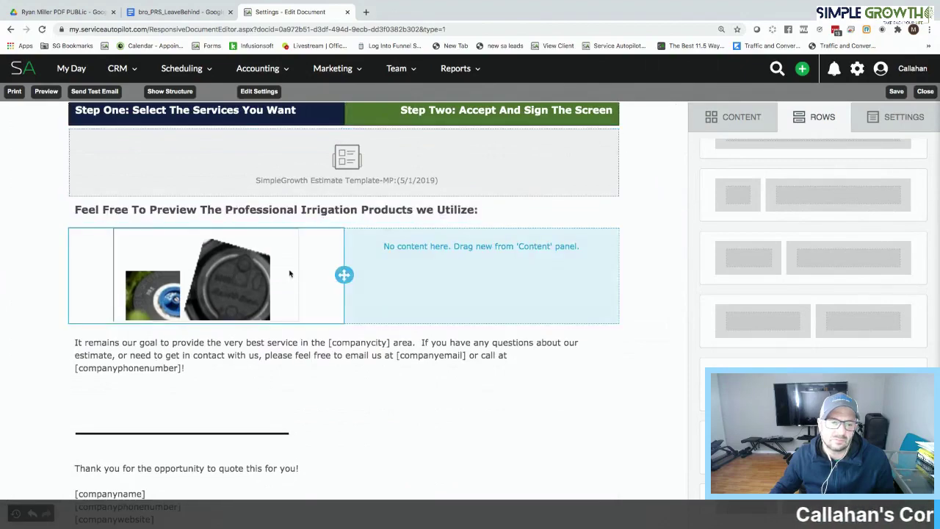
scroll(260, 270, down, 10)
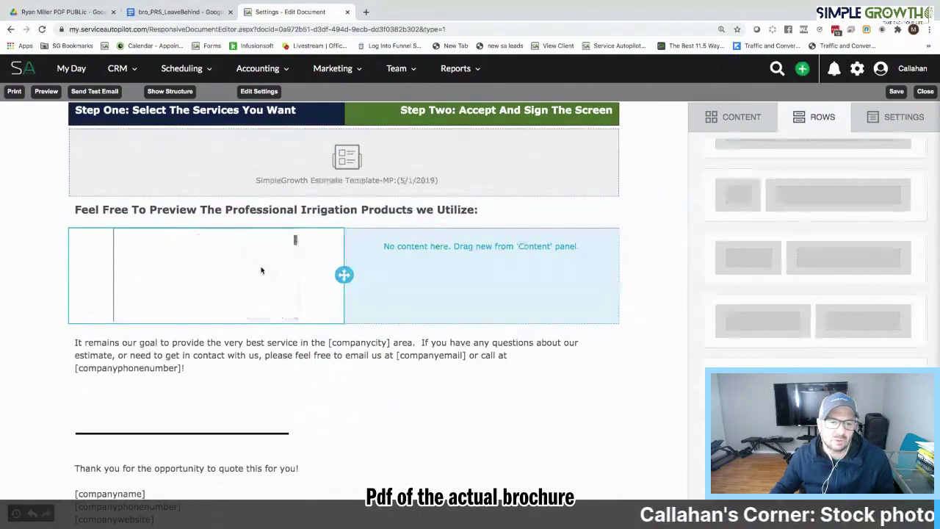
scroll(261, 270, up, 3)
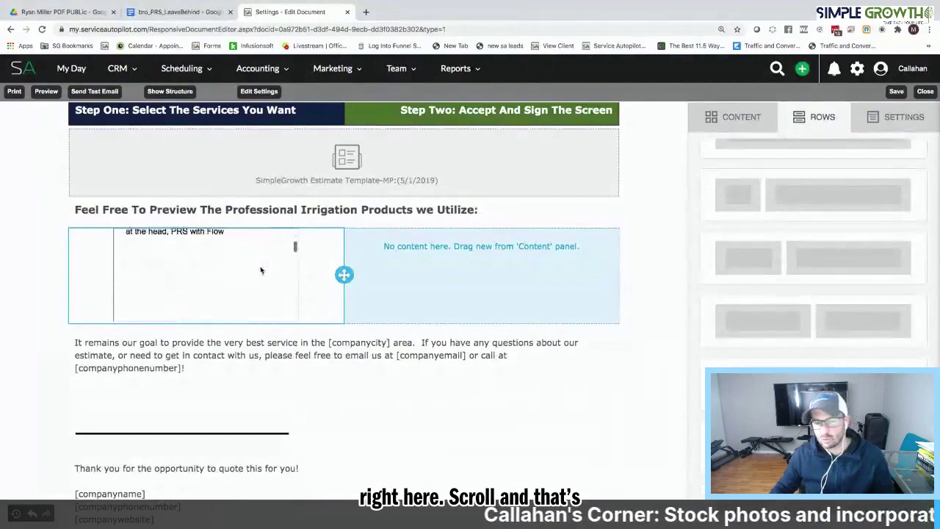
scroll(258, 270, up, 3)
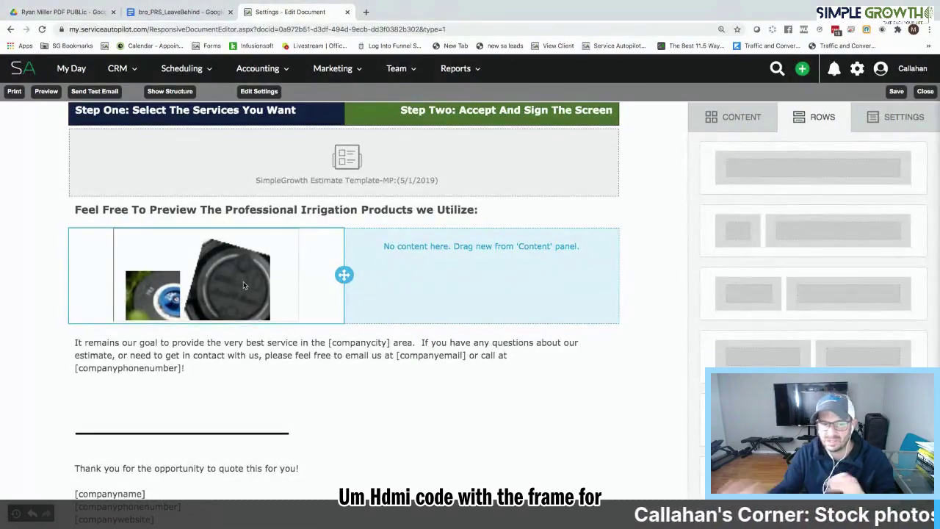
scroll(245, 285, down, 5)
scroll(245, 286, down, 4)
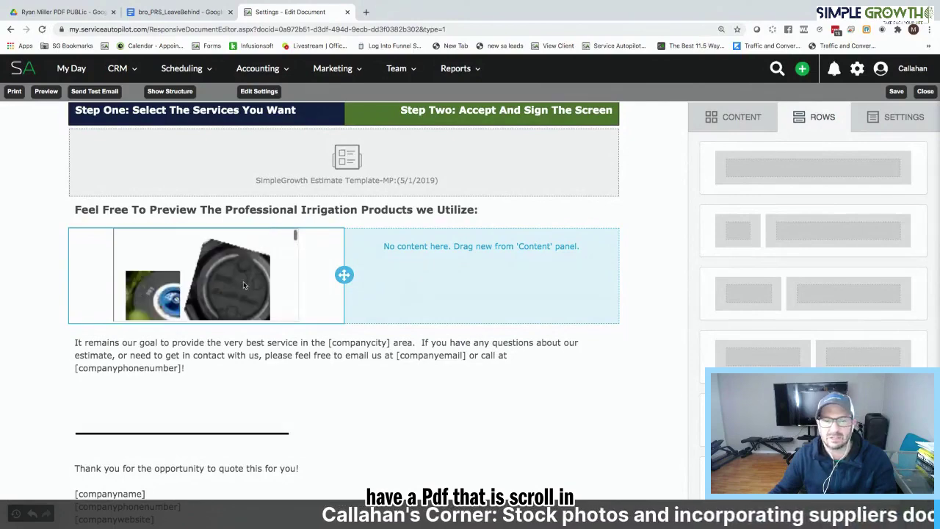
Step: Drag an Image block into the empty right column and open its image library
click(734, 117)
drag(813, 175, 450, 283)
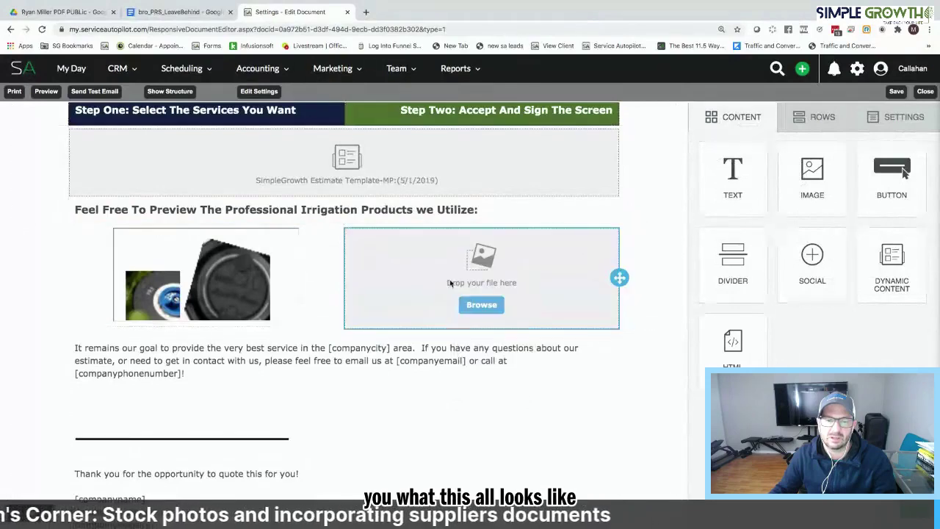
click(480, 306)
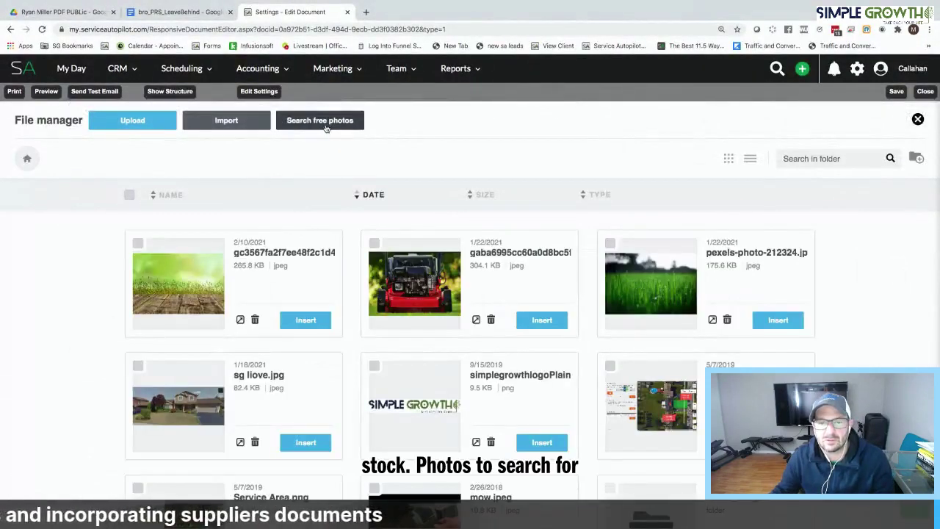
Step: Search free stock photos for 'sprinkler', then import and select a lawn sprinkler photo
click(323, 122)
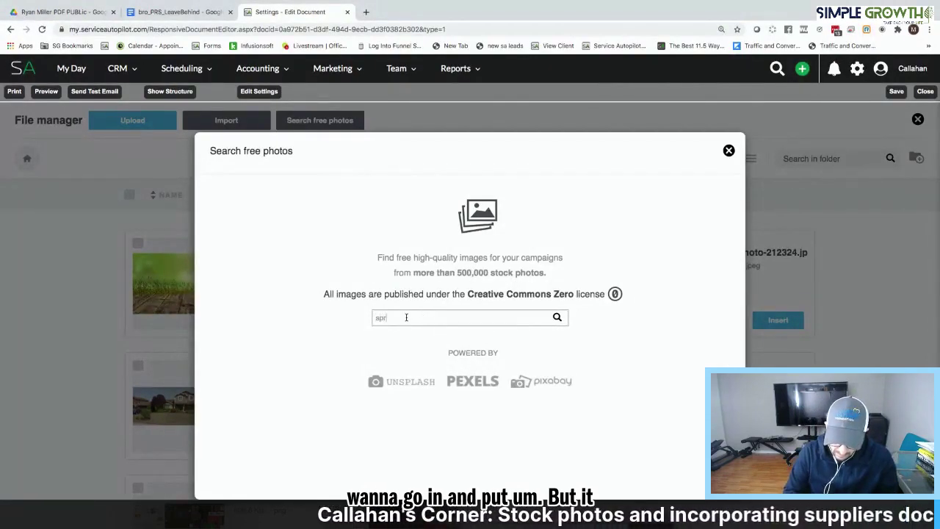
text(inkler)
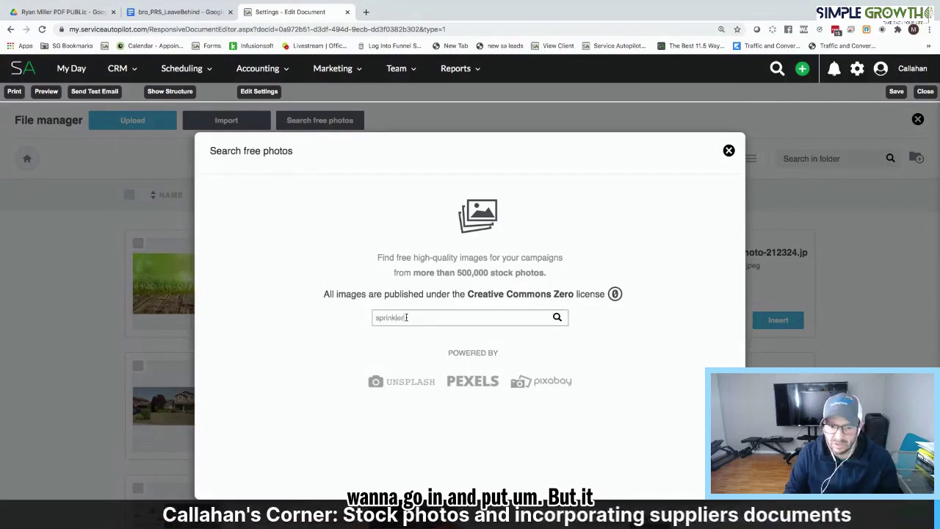
key(Return)
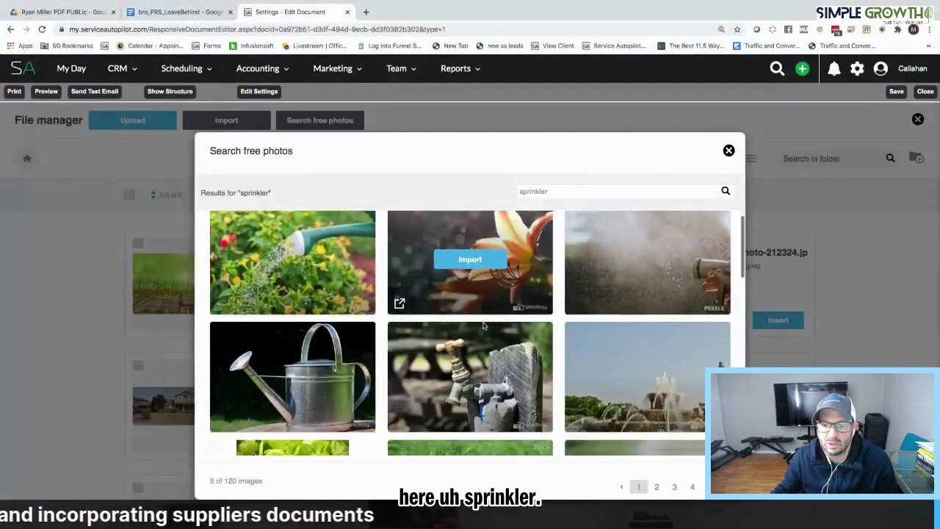
scroll(483, 325, down, 5)
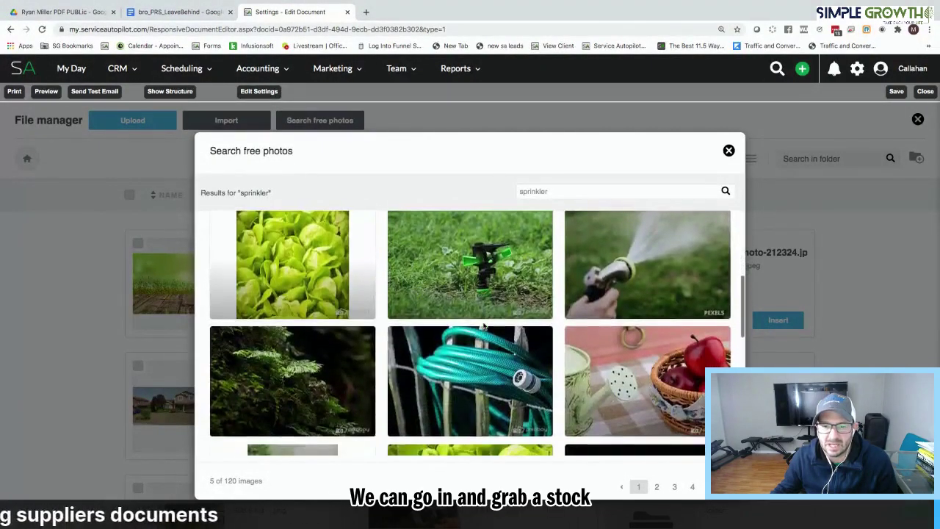
scroll(484, 326, down, 10)
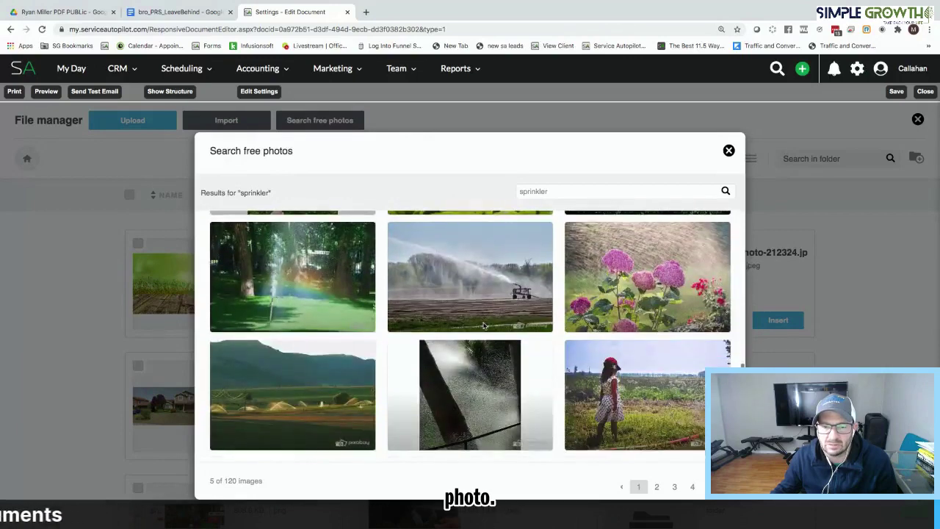
scroll(483, 326, down, 3)
scroll(484, 326, up, 3)
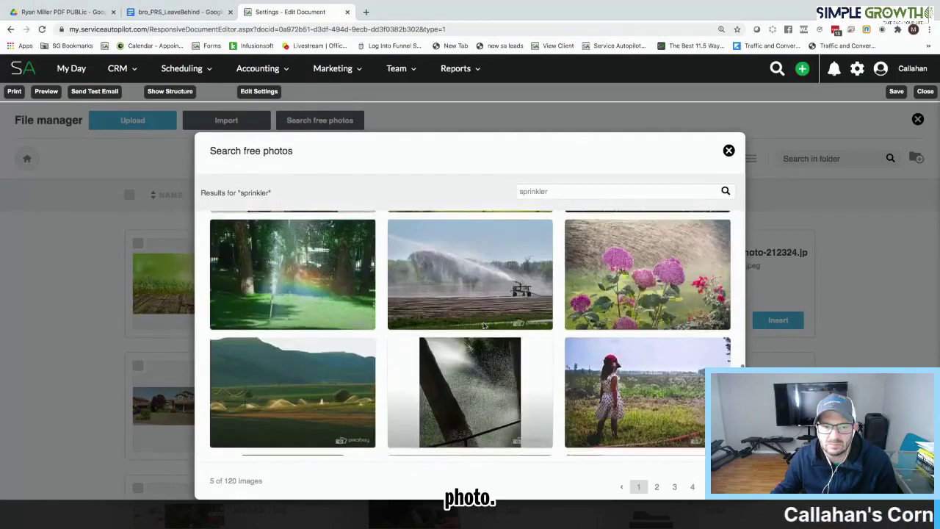
scroll(483, 325, down, 3)
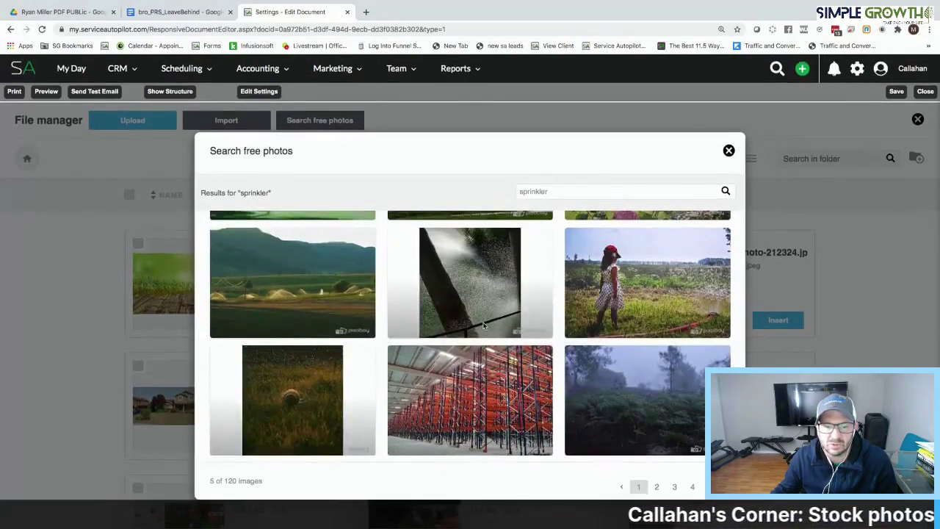
scroll(484, 325, down, 5)
scroll(641, 440, up, 1)
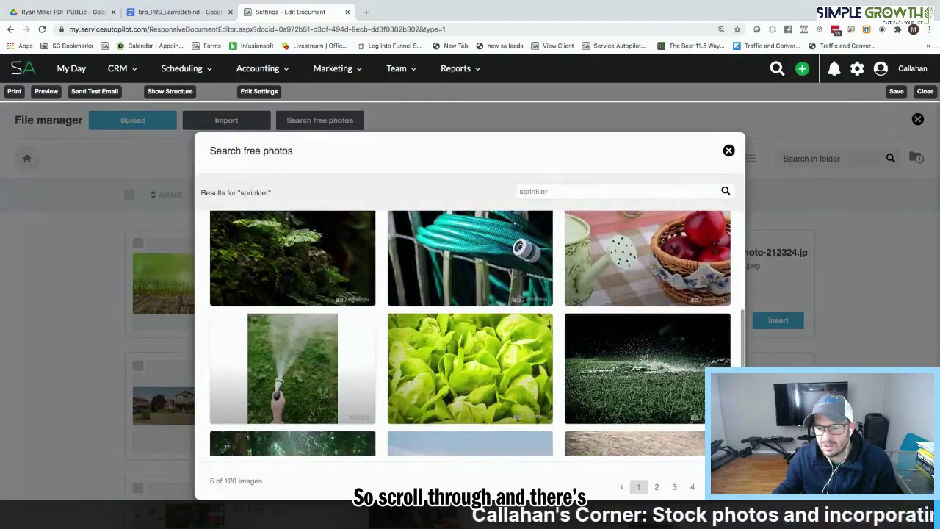
scroll(586, 415, down, 3)
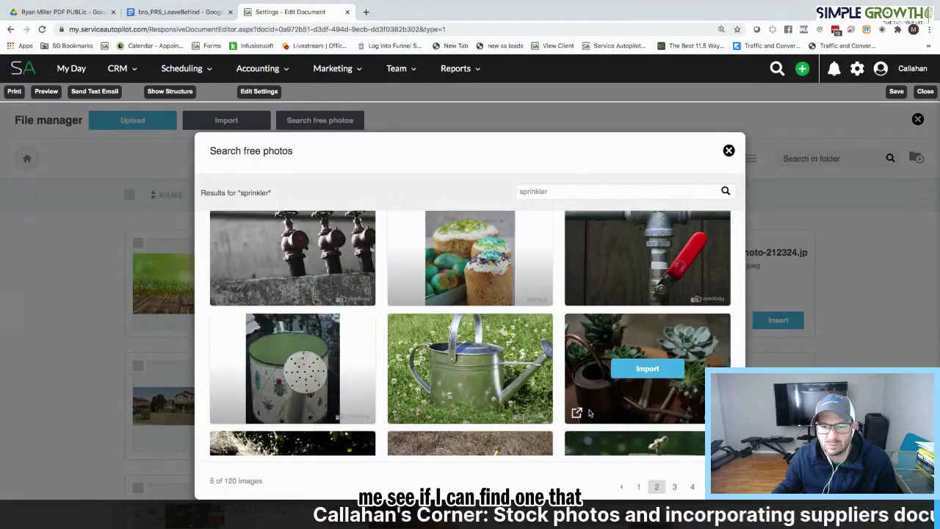
scroll(588, 413, down, 2)
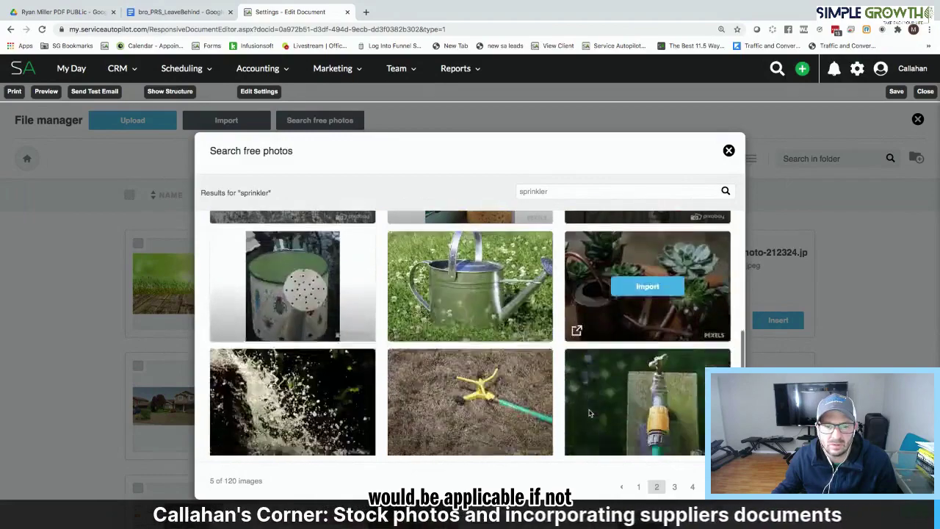
scroll(588, 413, down, 3)
scroll(588, 414, up, 1)
scroll(589, 414, down, 3)
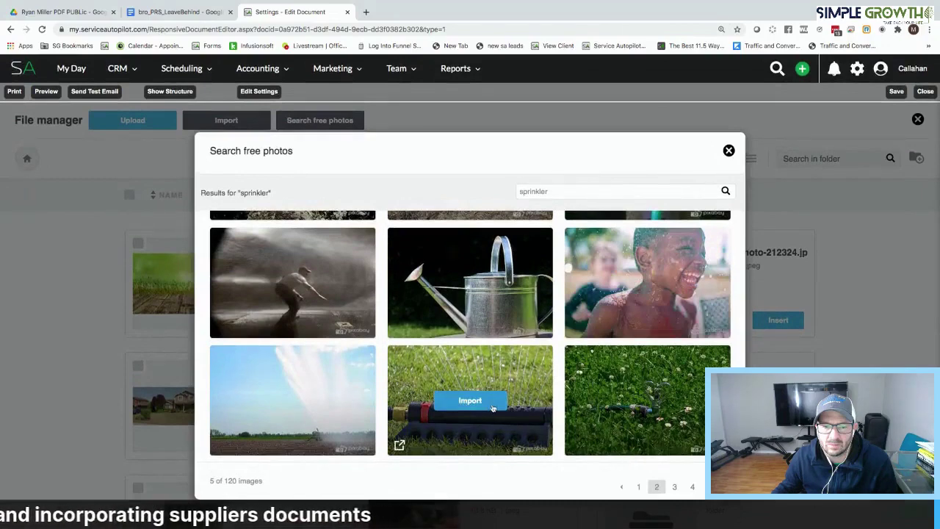
click(470, 401)
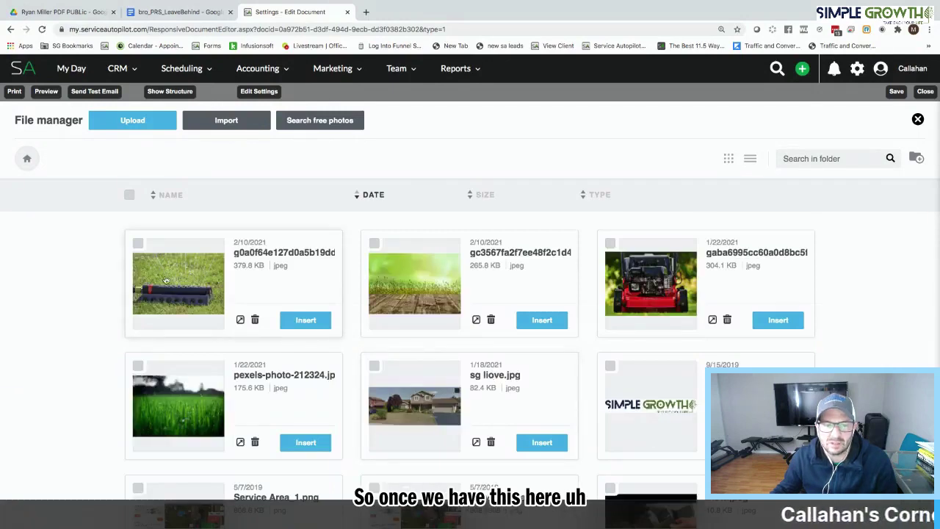
click(310, 323)
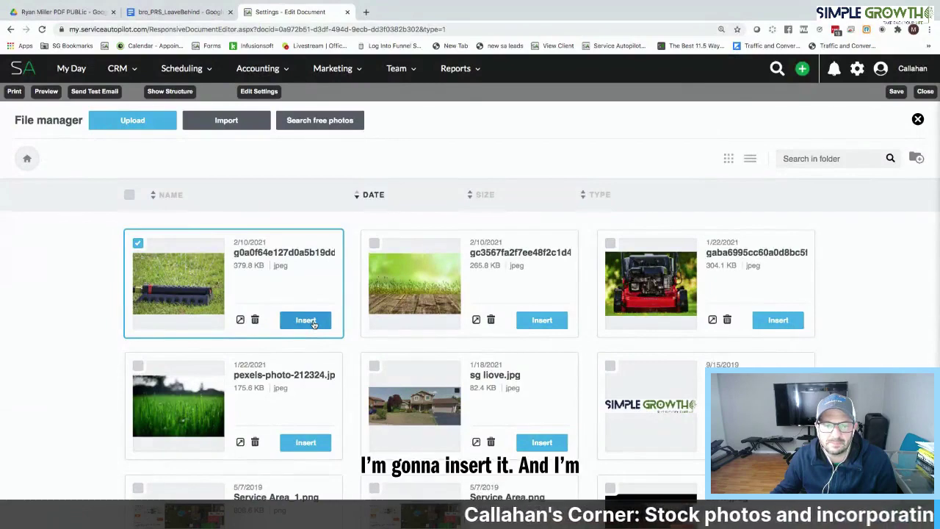
click(312, 322)
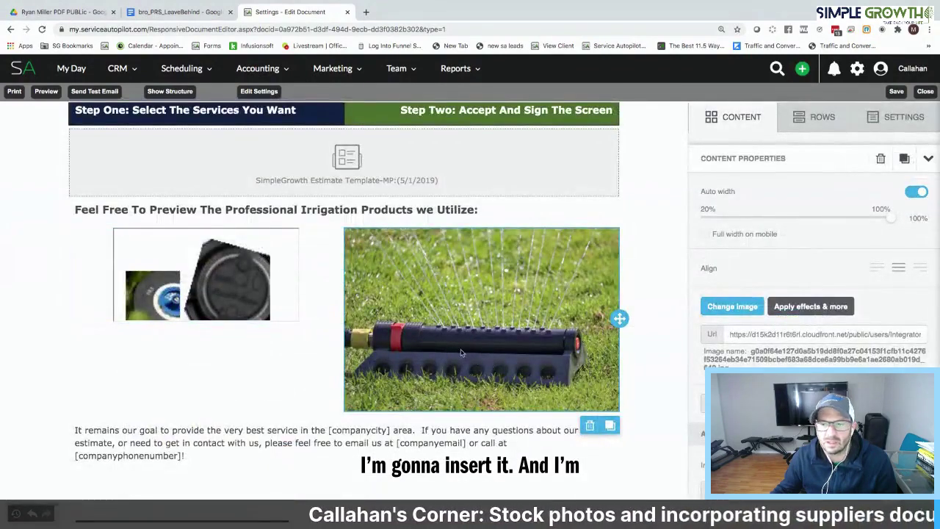
click(920, 193)
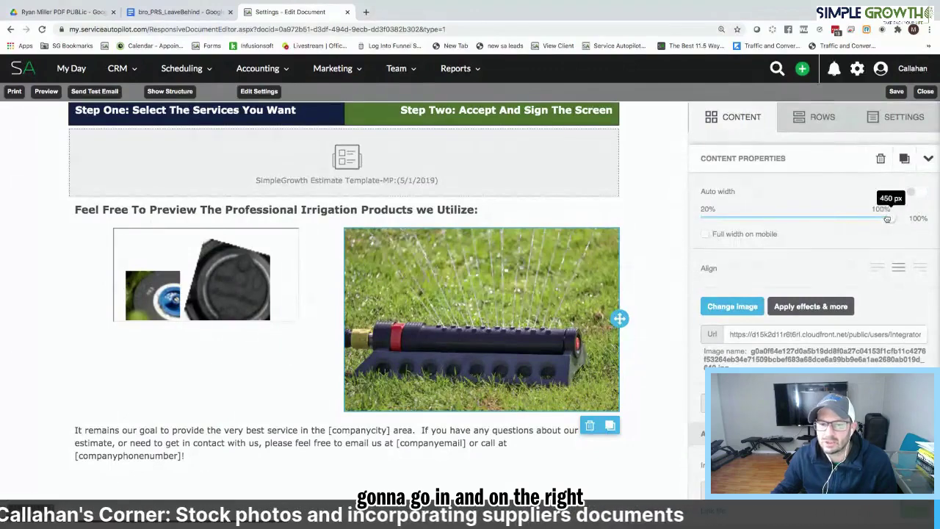
drag(888, 218, 800, 218)
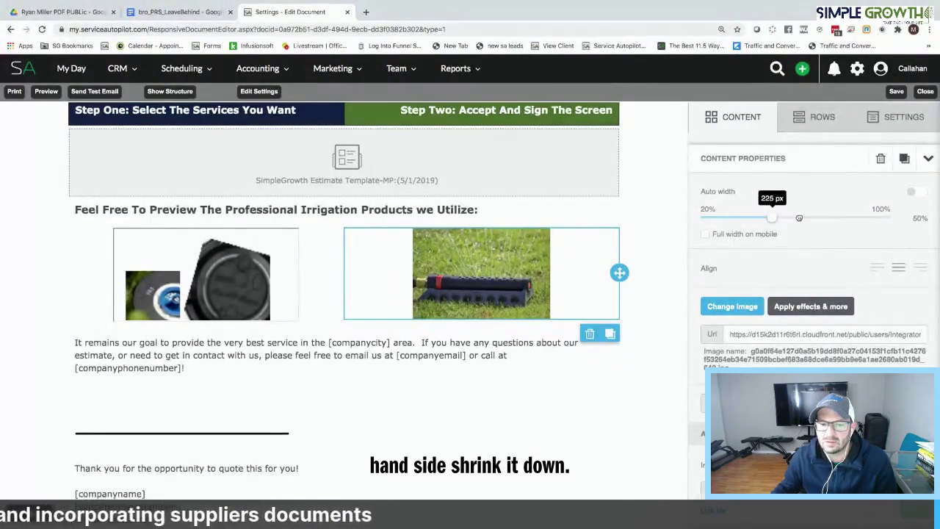
click(800, 218)
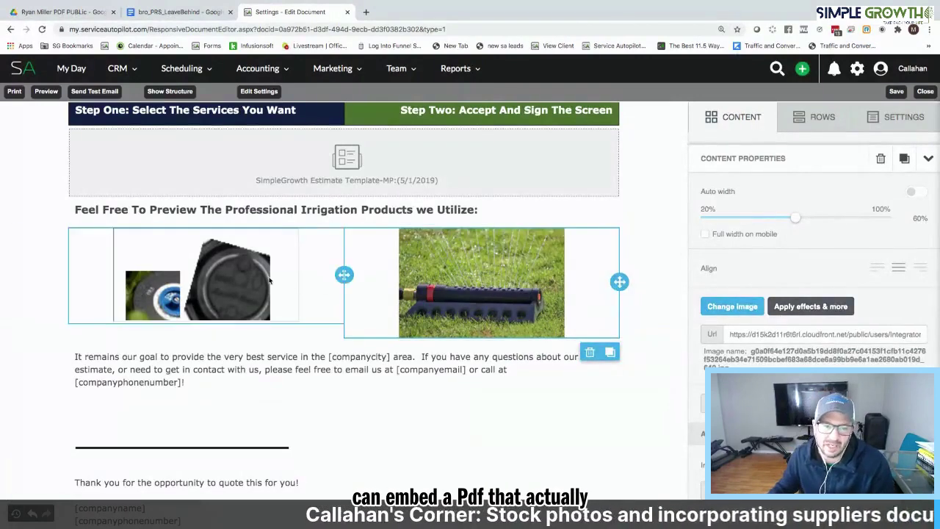
scroll(264, 279, down, 10)
scroll(264, 278, down, 6)
scroll(264, 280, down, 5)
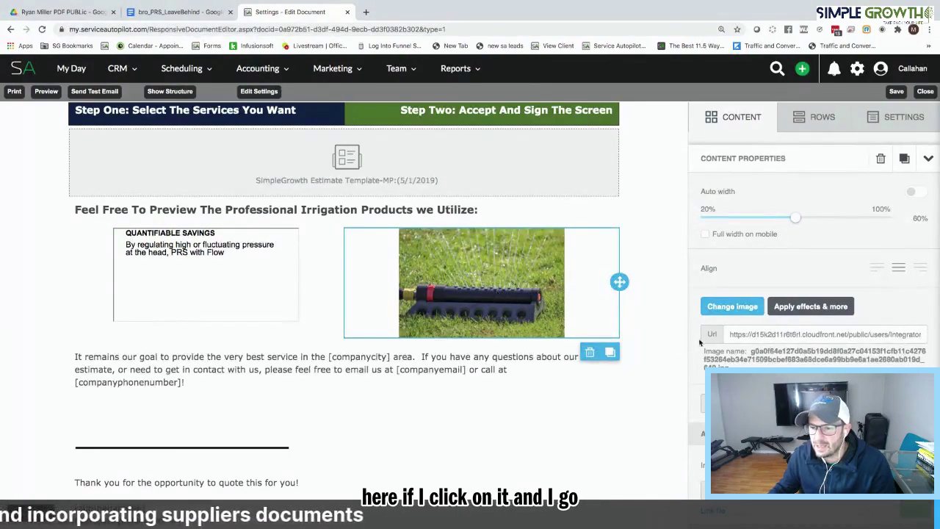
Step: In the photo effects editor, add the caption 'Avoid moving the sprinkler & add a professi…' near the photo's bottom
click(804, 309)
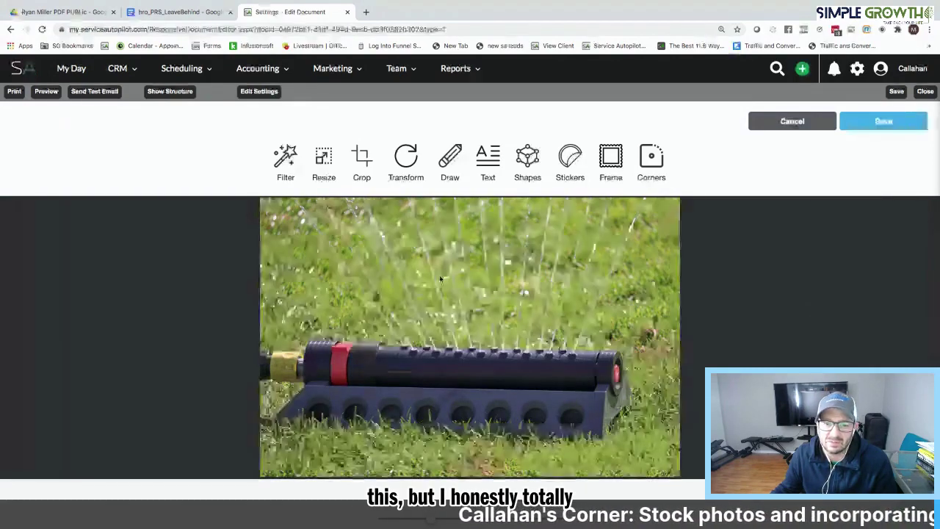
click(487, 156)
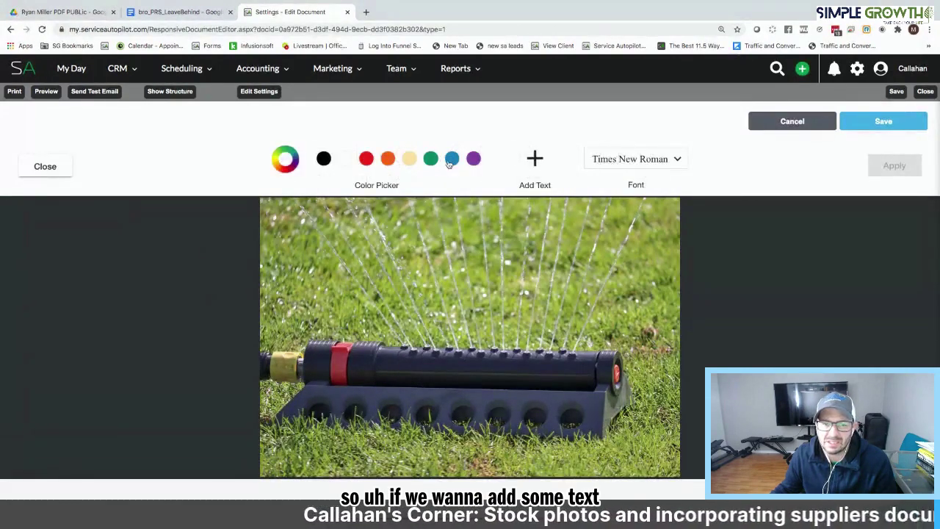
click(535, 159)
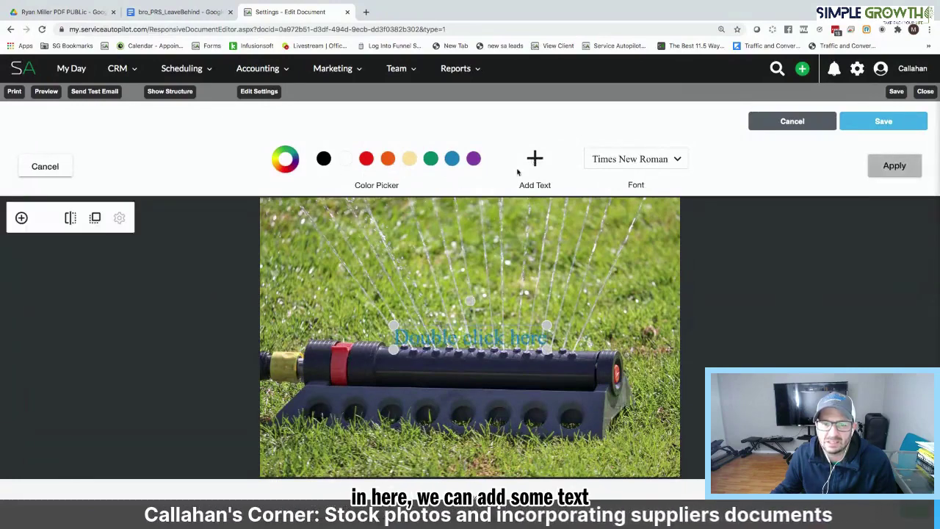
drag(444, 345, 331, 466)
double_click(352, 455)
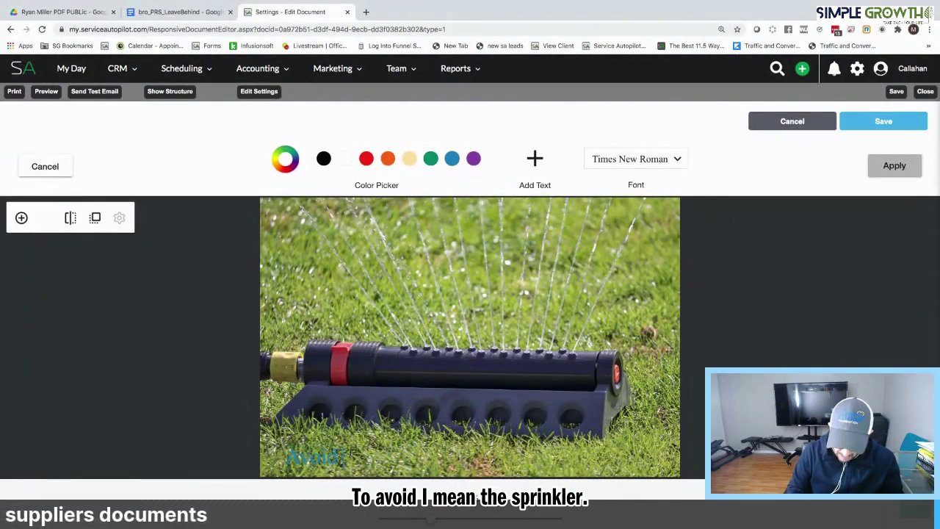
text(Avoid moving the spr)
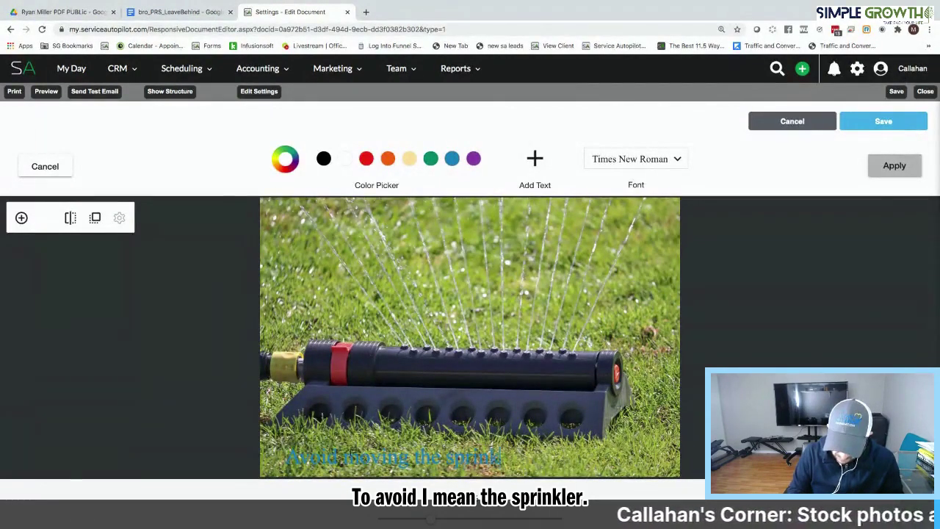
text(inkler & add)
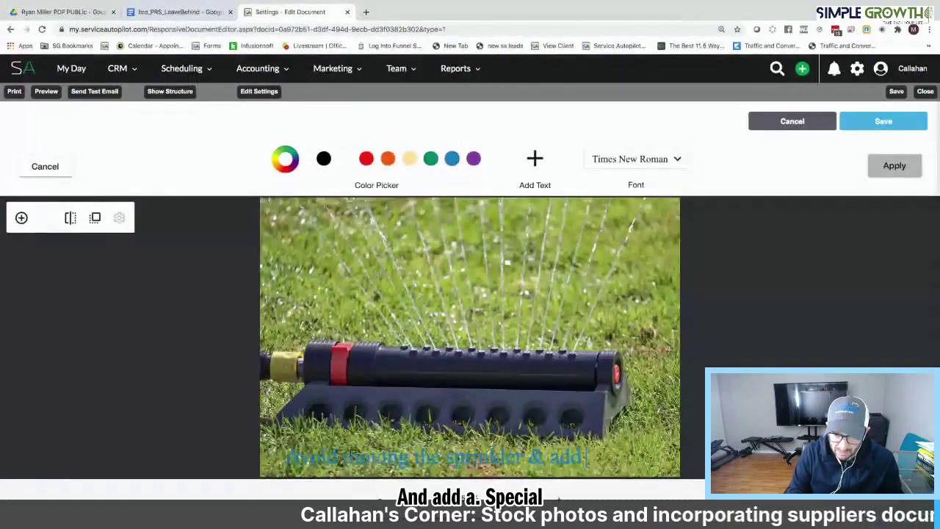
text( a p)
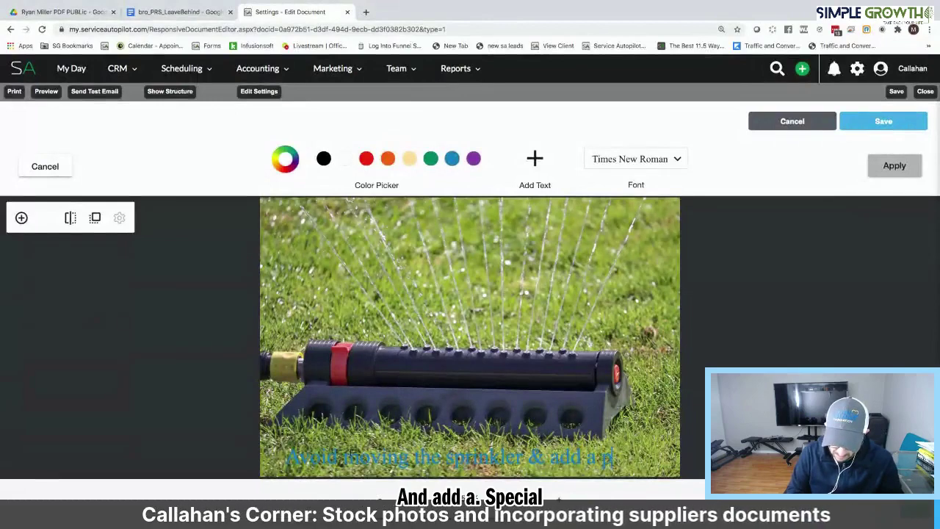
text(rofessio)
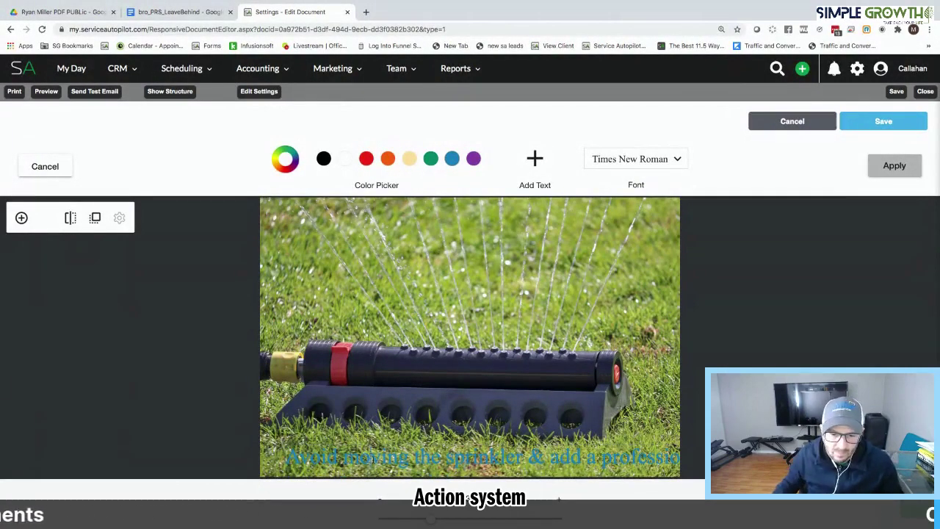
key(ctrl+a)
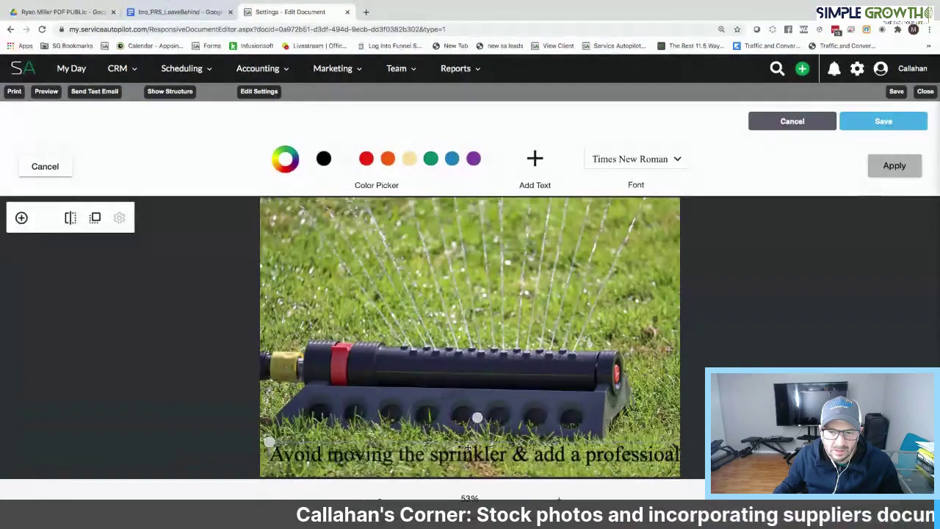
Step: Move the caption to the top of the sprinkler photo, apply it, and save the image into the template
drag(482, 448, 471, 218)
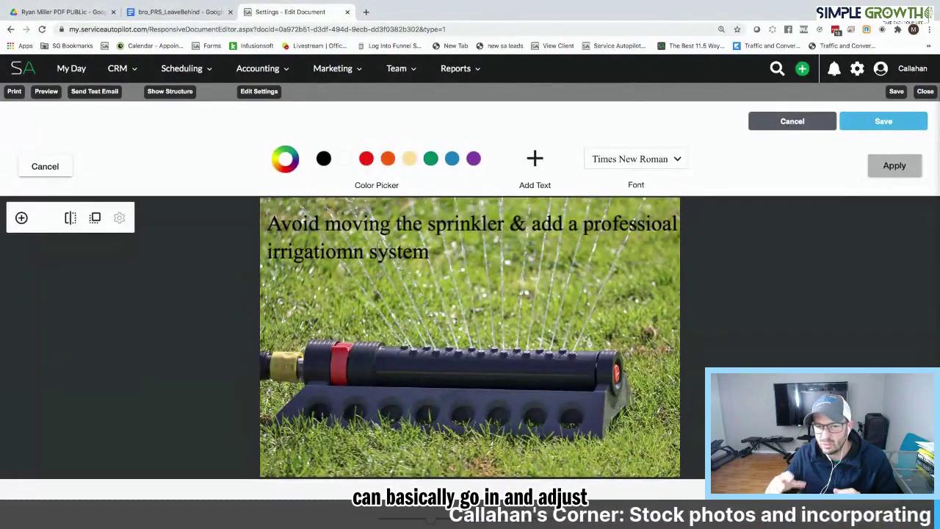
click(889, 172)
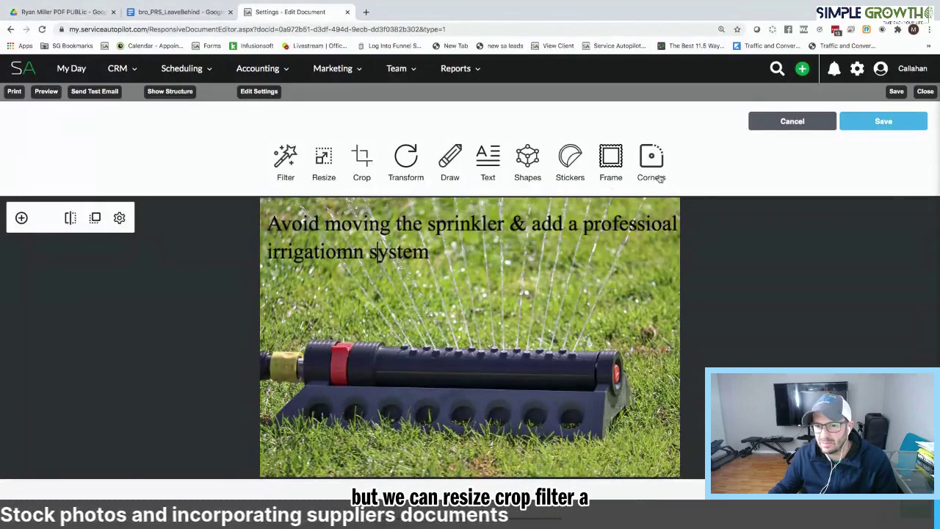
click(893, 126)
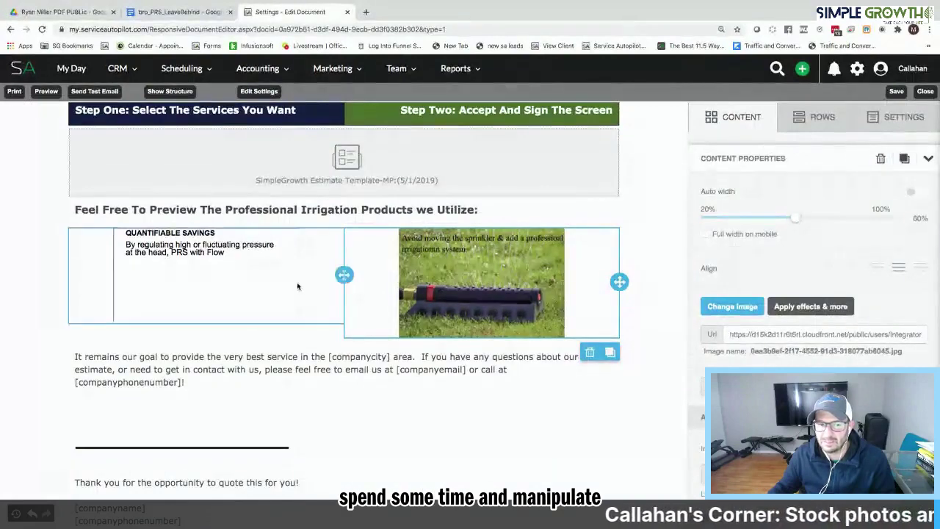
scroll(296, 285, up, 5)
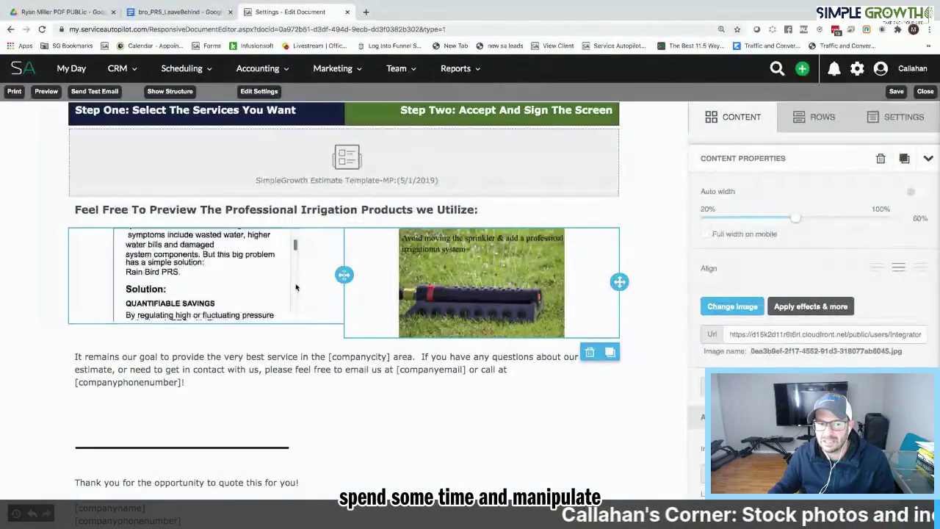
Step: In the bro_PRS_LeaveBehind Google Doc, view the Publish to the web iframe embed code, then close the dialog
click(177, 12)
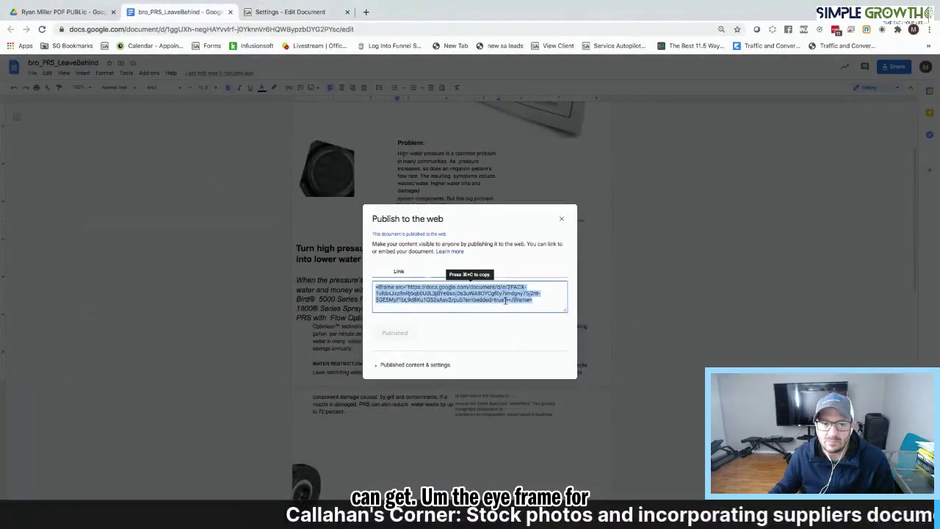
click(391, 287)
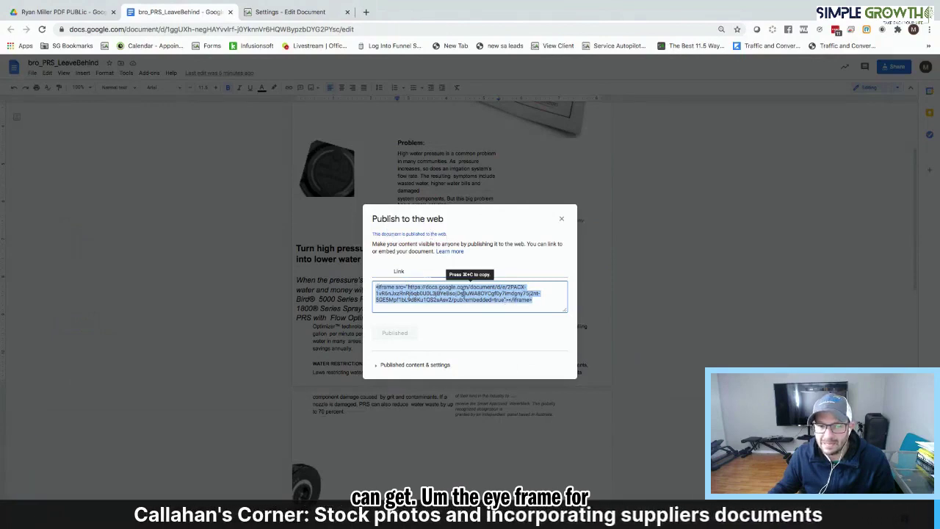
click(413, 288)
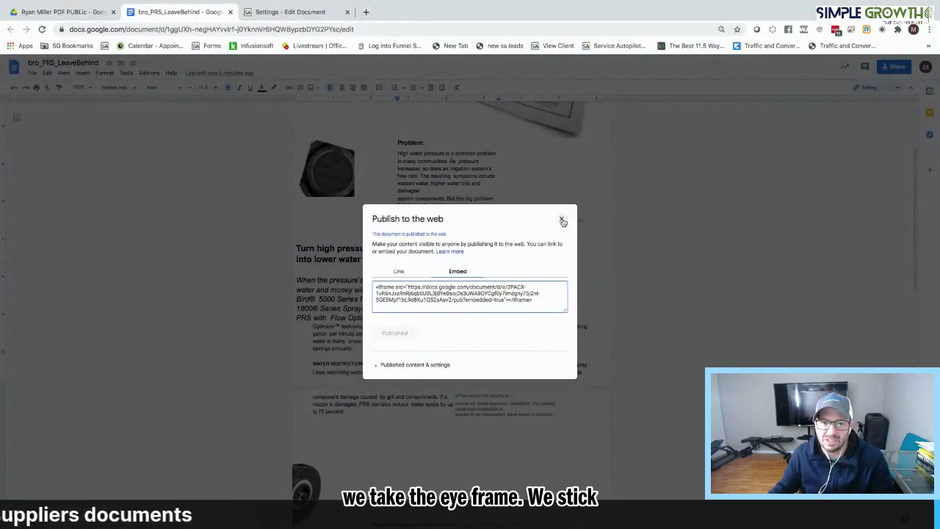
key(Escape)
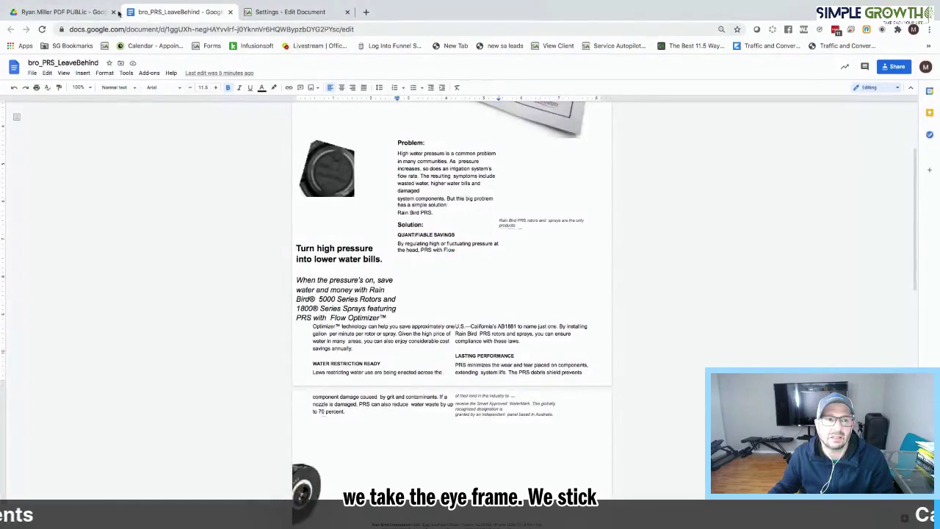
click(266, 12)
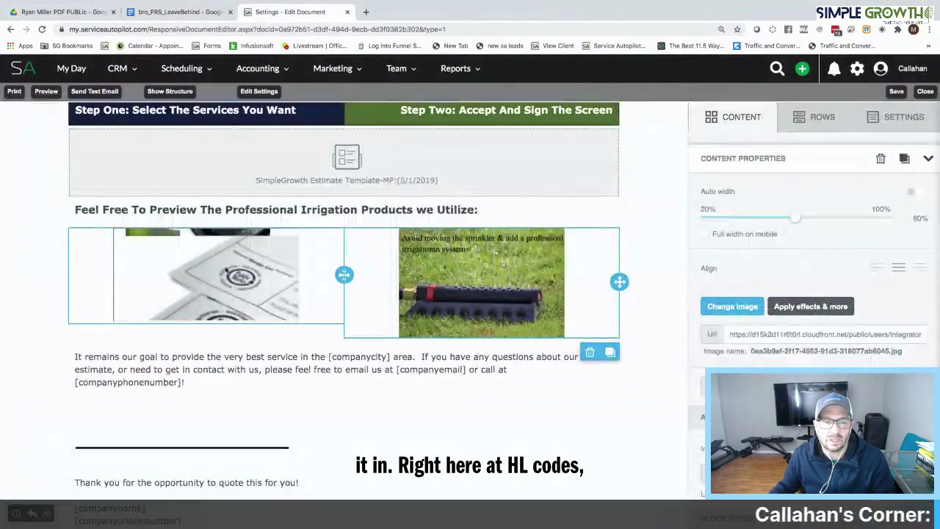
scroll(250, 268, up, 2)
scroll(240, 242, down, 2)
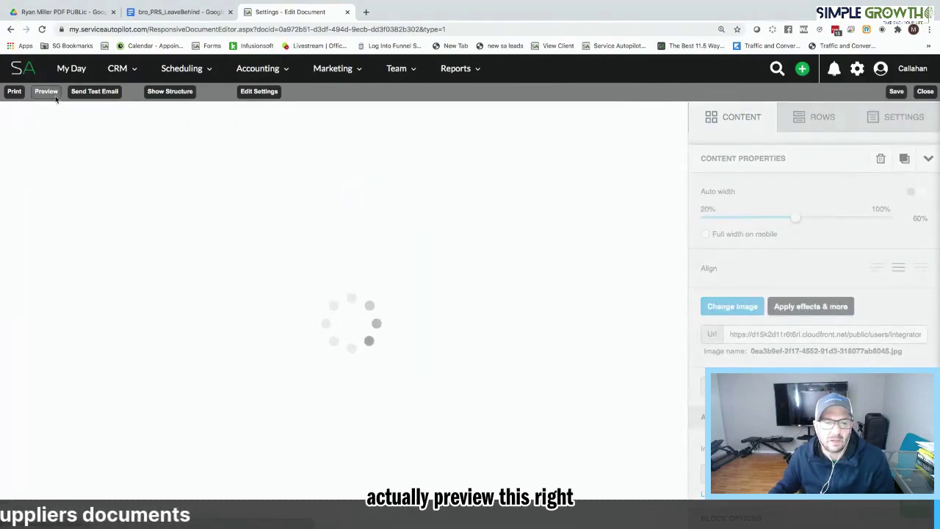
Step: Save the estimate and scroll its desktop preview showing the brochure beside the captioned sprinkler photo
click(46, 91)
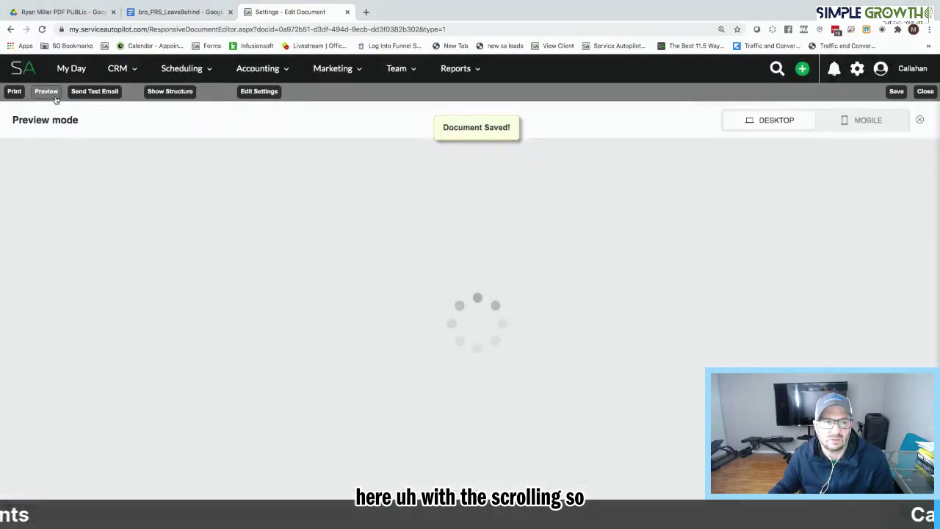
scroll(354, 280, down, 3)
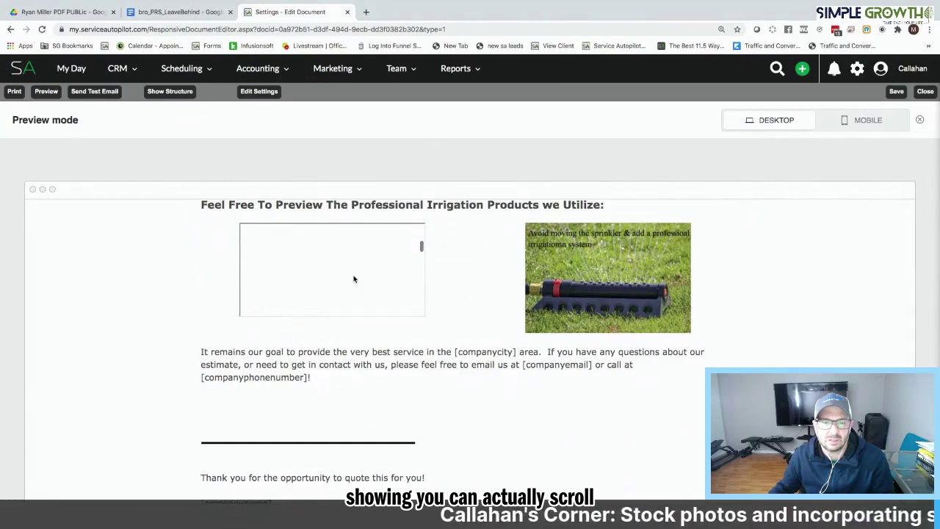
scroll(355, 281, up, 3)
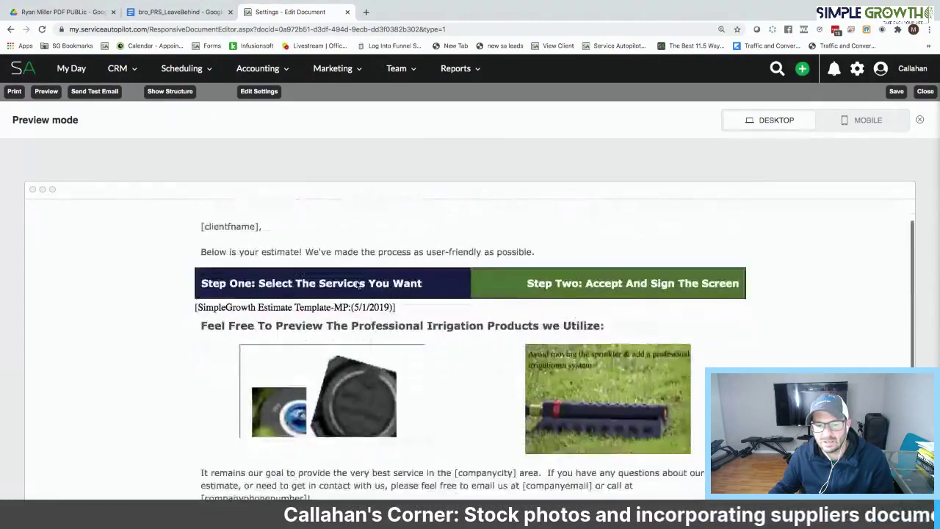
scroll(358, 284, down, 1)
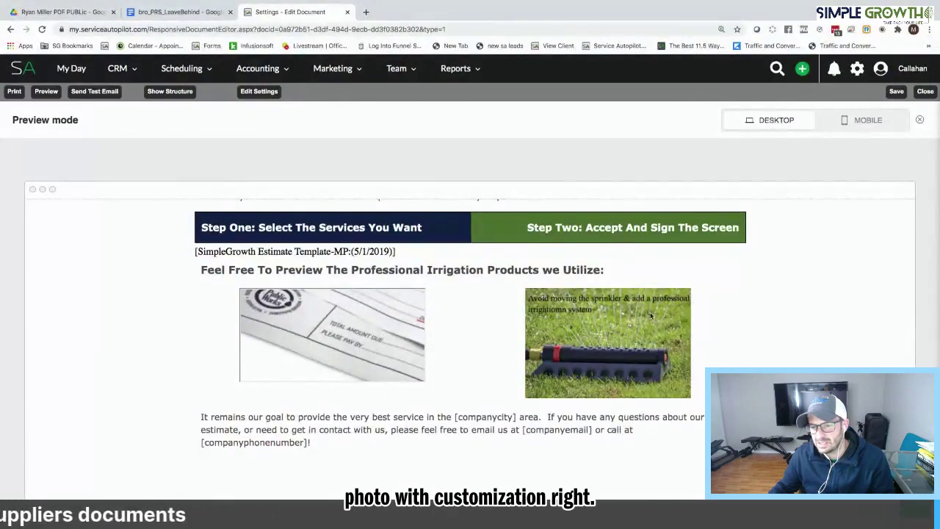
scroll(609, 343, down, 2)
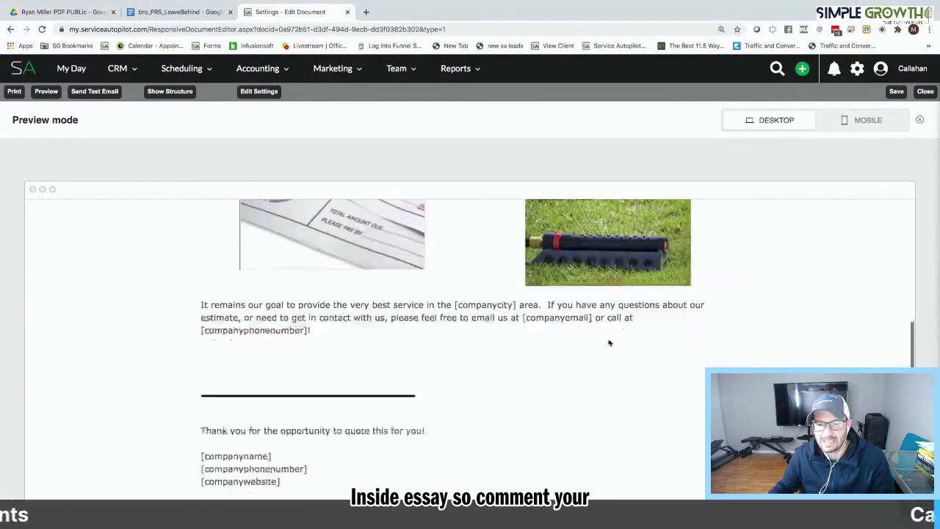